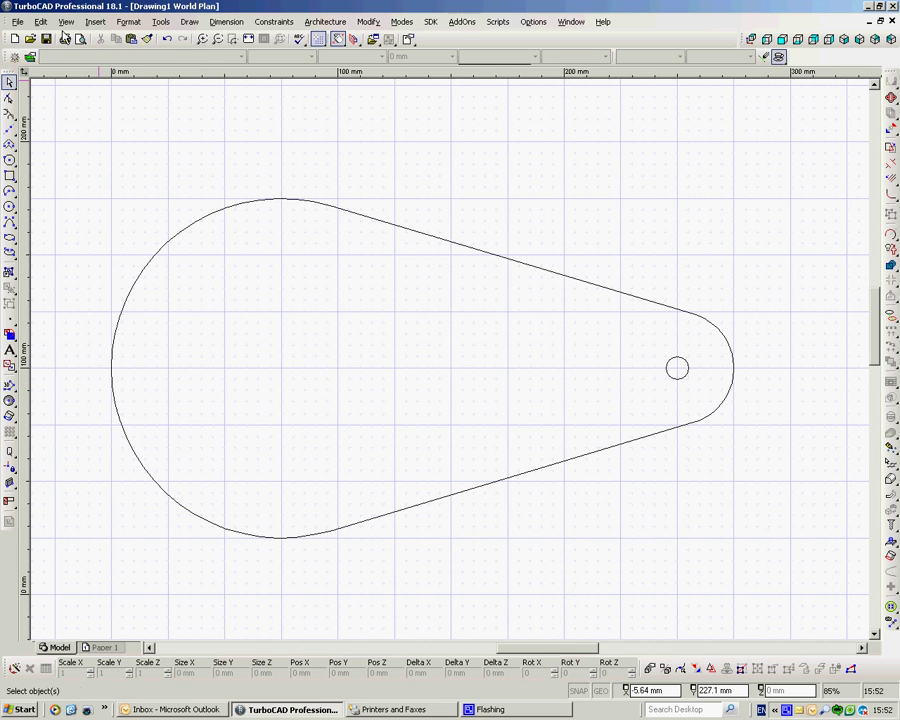
Step: Create a named view 'Cam' by windowing around the entire teardrop cam outline
{"action": "left_click", "coordinate": [65, 22]}
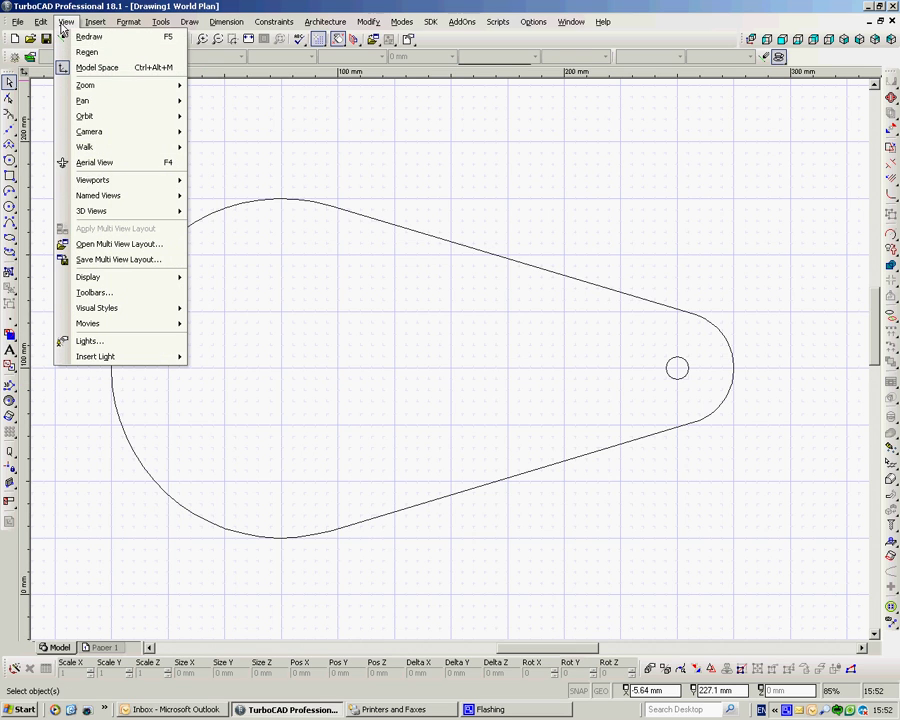
{"action": "mouse_move", "coordinate": [117, 195]}
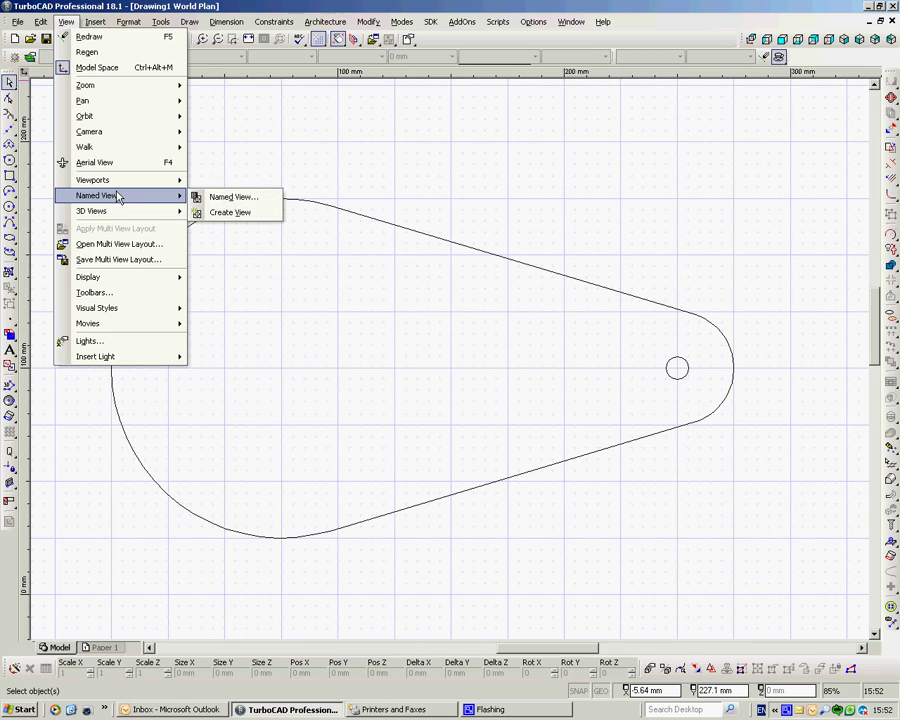
{"action": "left_click", "coordinate": [228, 213]}
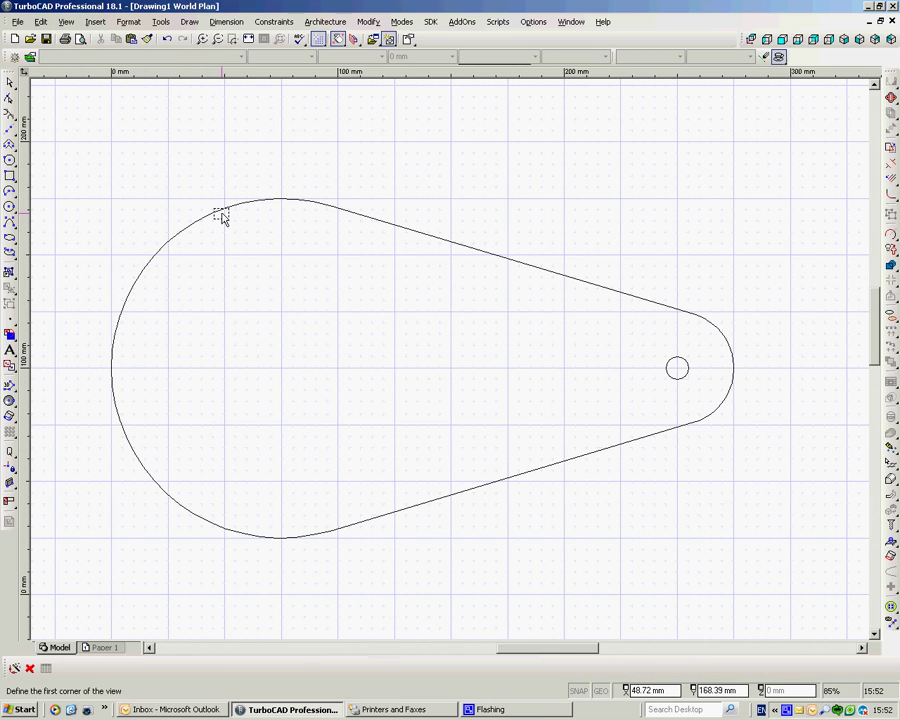
{"action": "left_click", "coordinate": [87, 143]}
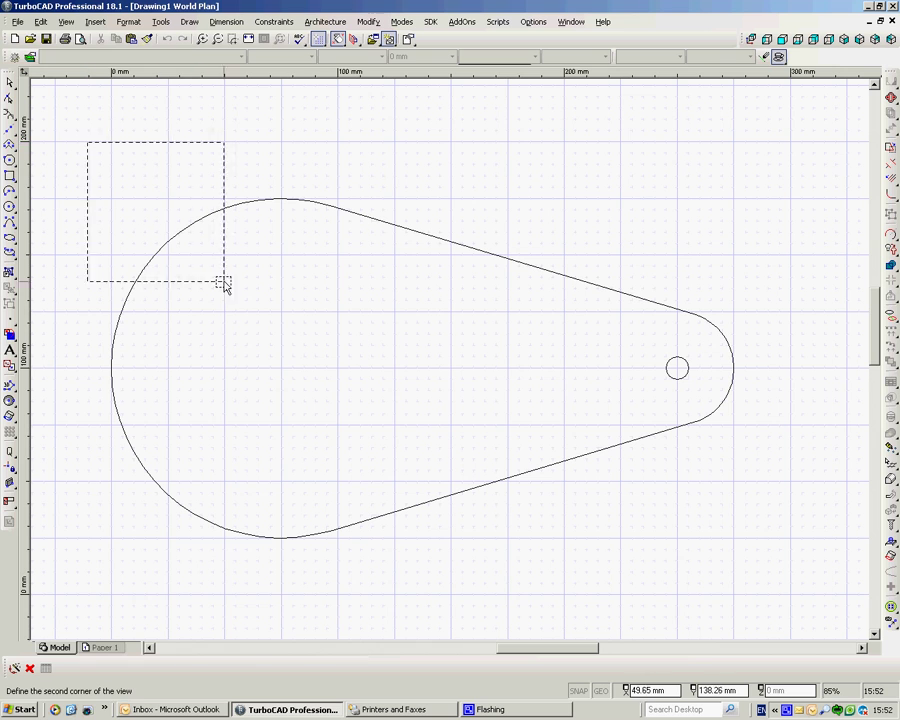
{"action": "left_click", "coordinate": [767, 588]}
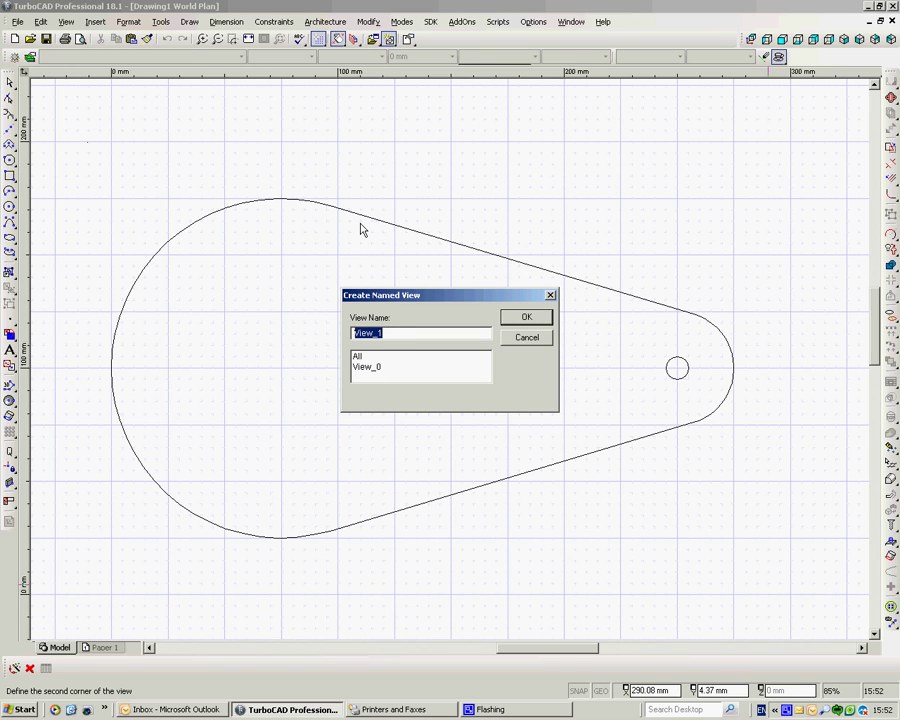
{"action": "type", "text": "Cam"}
{"action": "left_click", "coordinate": [526, 317]}
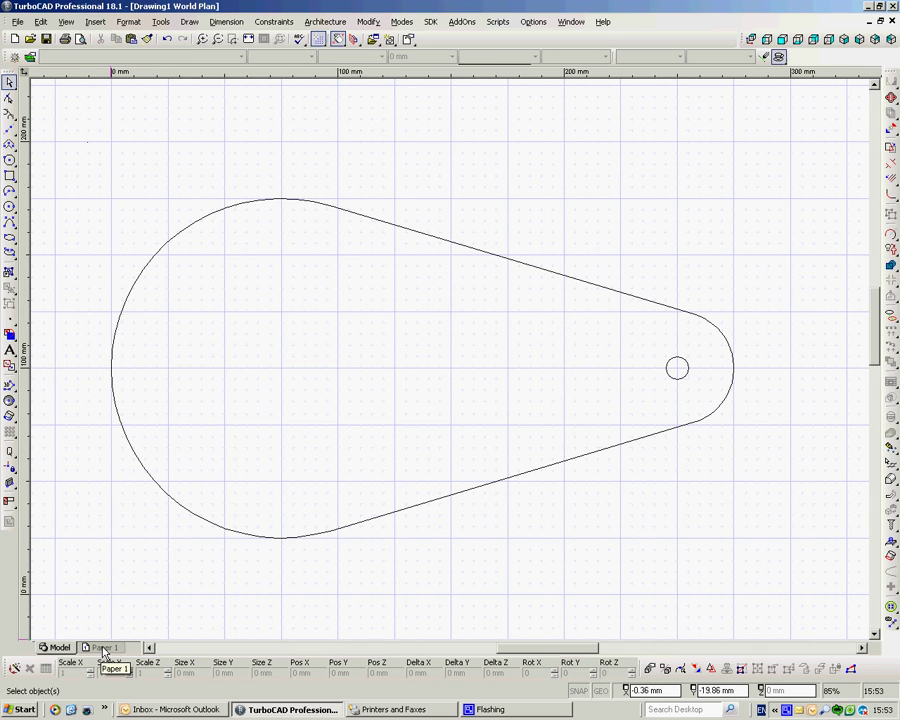
Step: On the Paper 1 layout, choose A4 (210mm x 297mm) as the printer paper size in Page Setup
{"action": "left_click", "coordinate": [104, 648]}
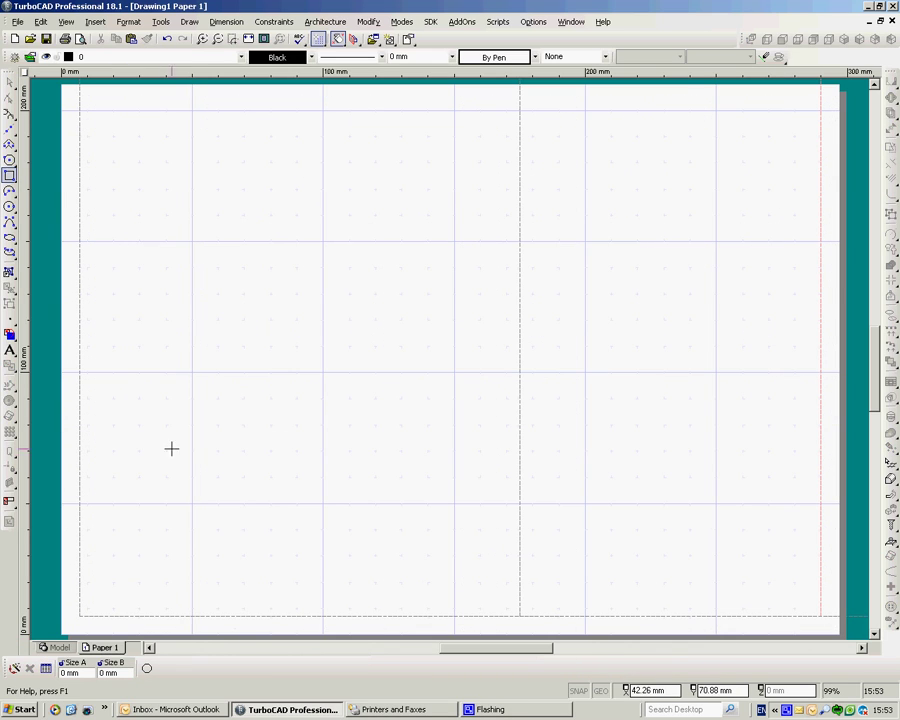
{"action": "left_click", "coordinate": [16, 25]}
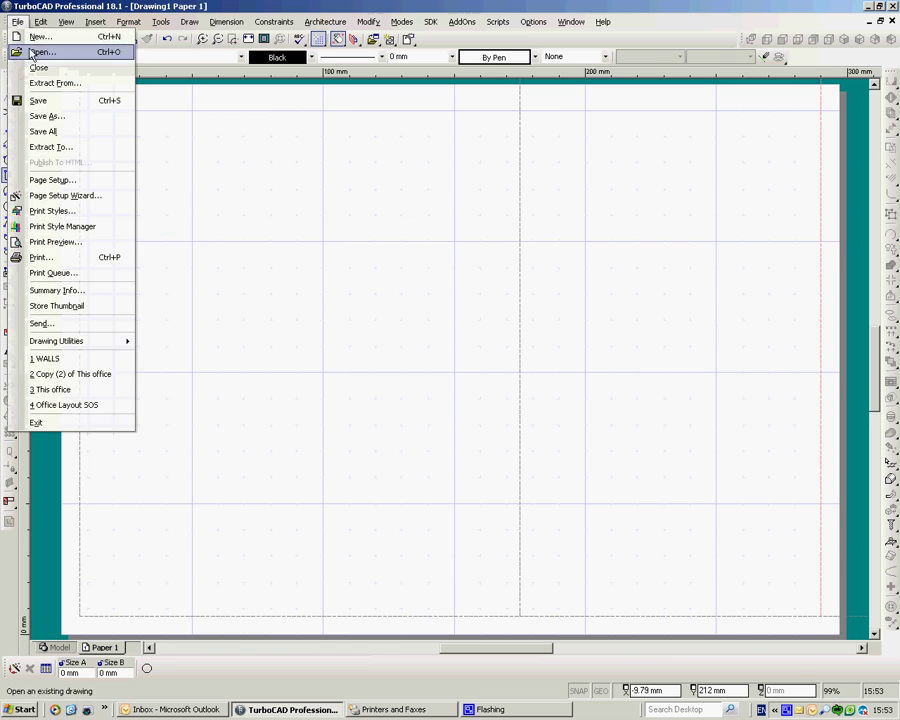
{"action": "left_click", "coordinate": [52, 180]}
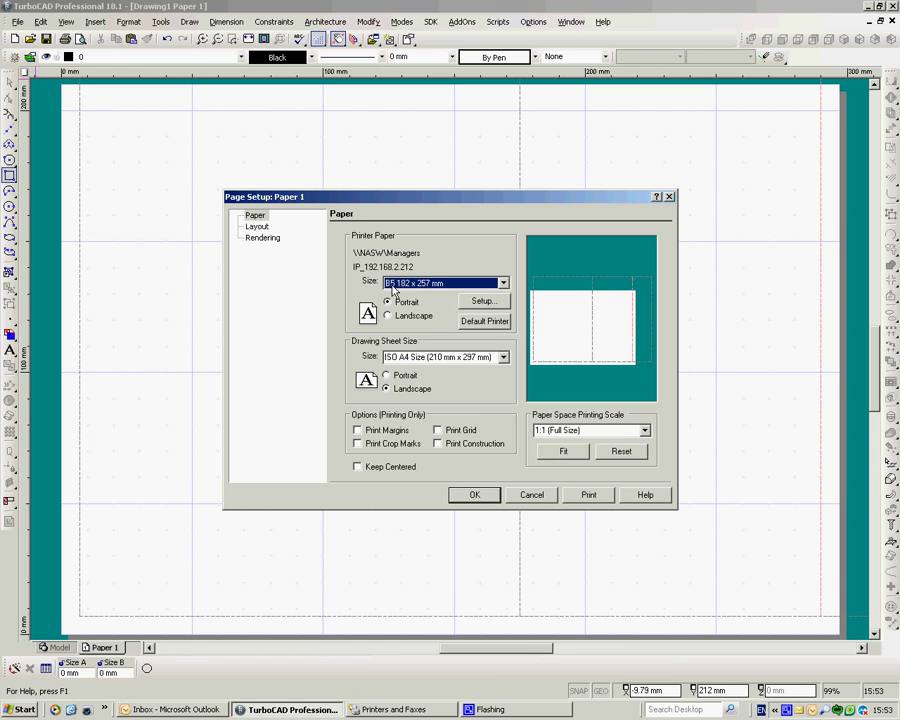
{"action": "left_click", "coordinate": [503, 284]}
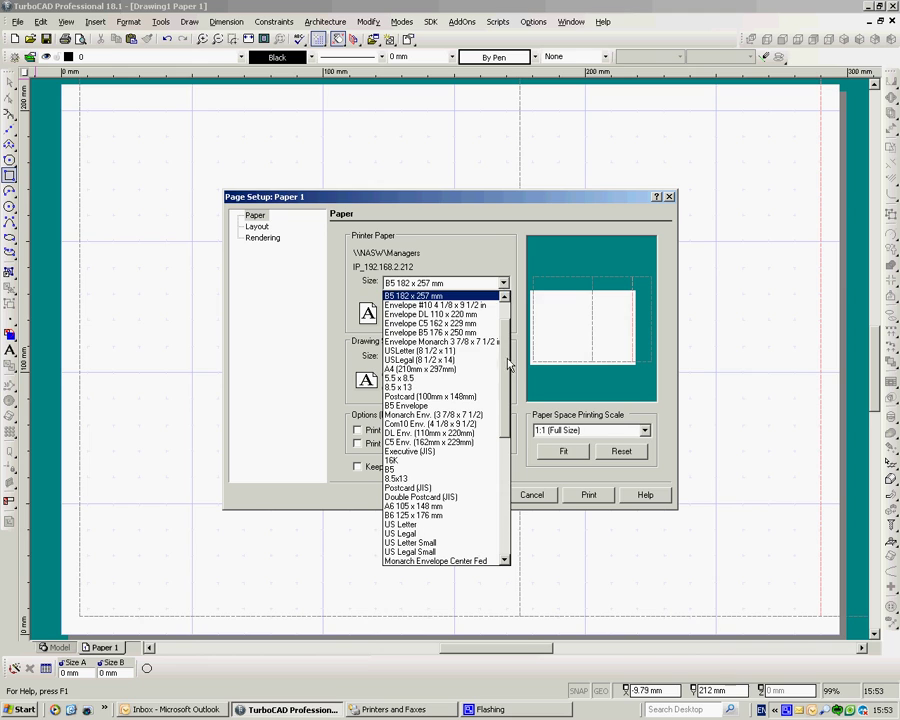
{"action": "left_click", "coordinate": [395, 375]}
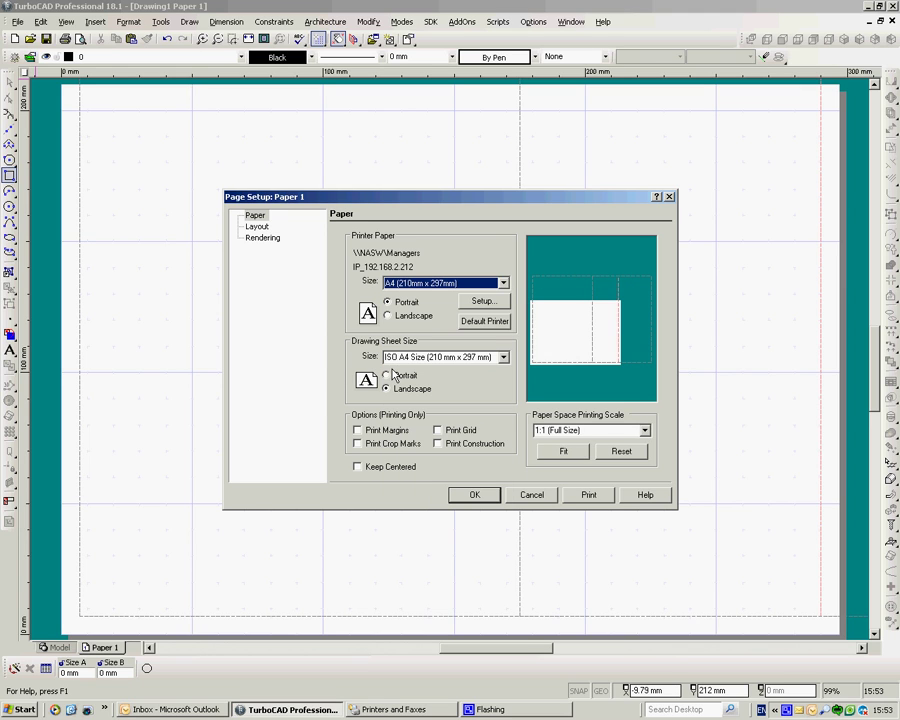
Step: Set the Paper 1 printer paper to Landscape and apply the page setup
{"action": "left_click", "coordinate": [388, 316]}
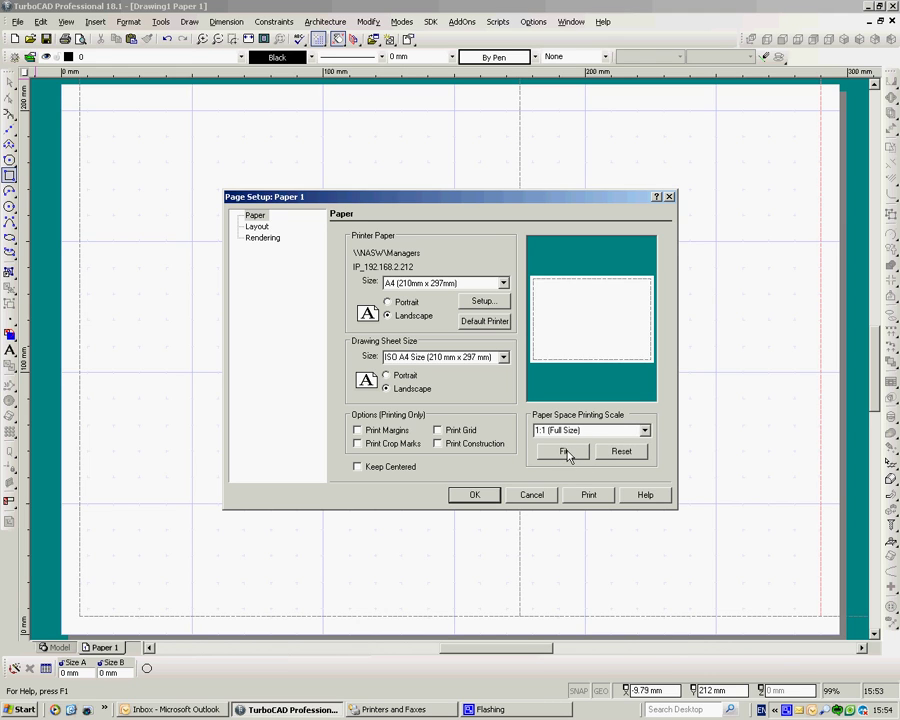
{"action": "left_click", "coordinate": [475, 496]}
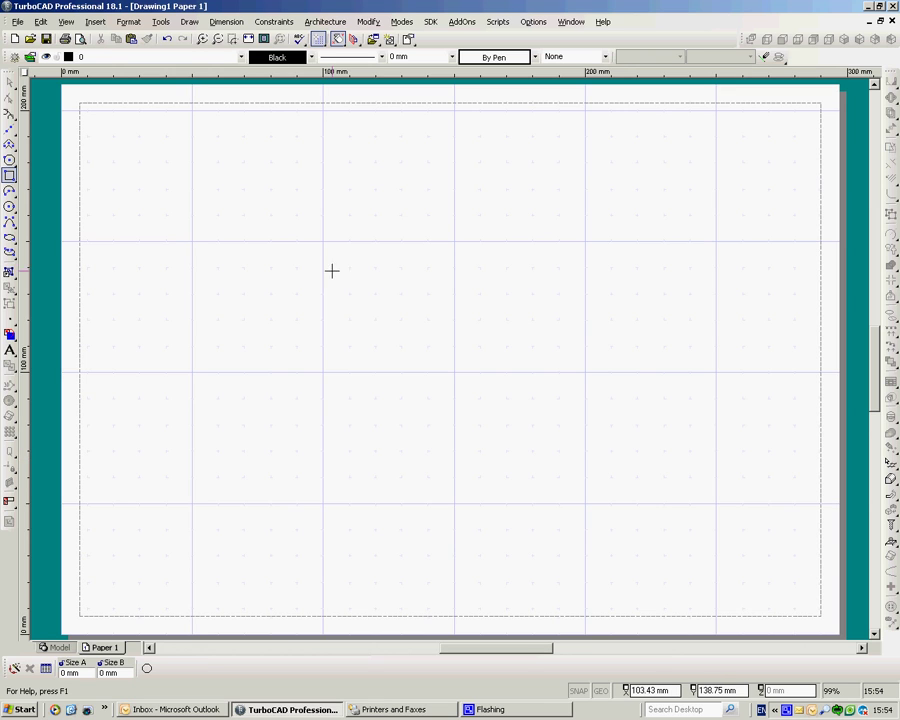
Step: Draw a viewport spanning most of the sheet and display the saved Cam view in it
{"action": "left_click", "coordinate": [66, 22]}
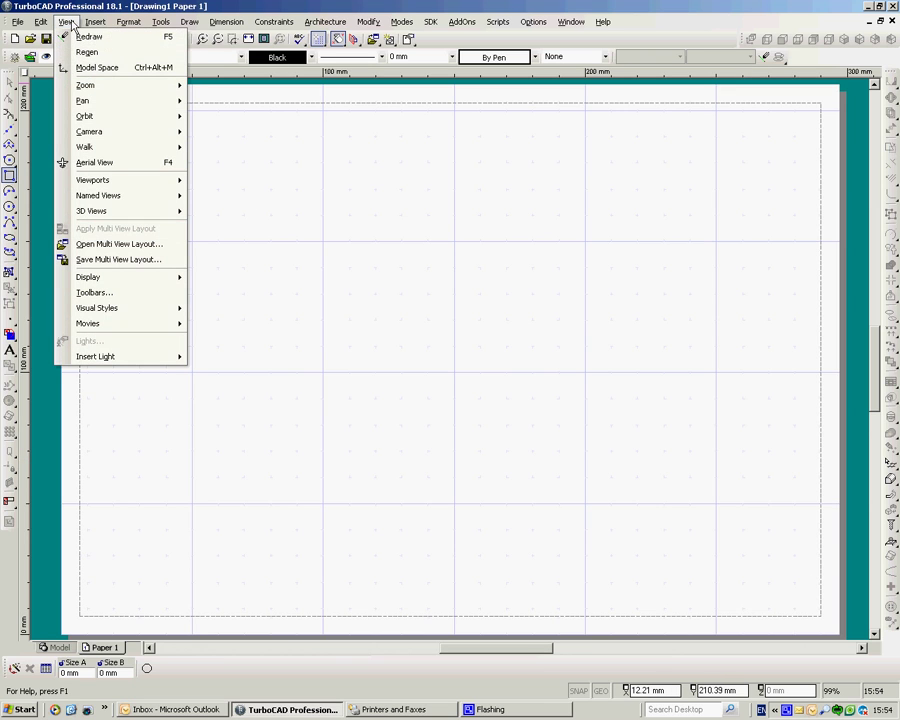
{"action": "mouse_move", "coordinate": [97, 181]}
{"action": "left_click", "coordinate": [160, 37]}
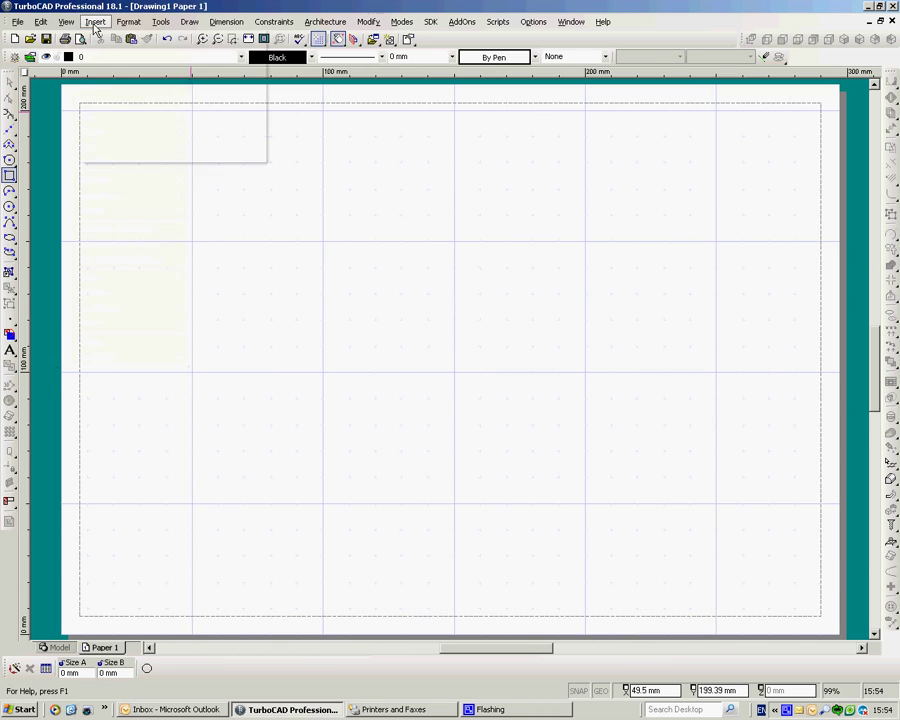
{"action": "left_click", "coordinate": [95, 22]}
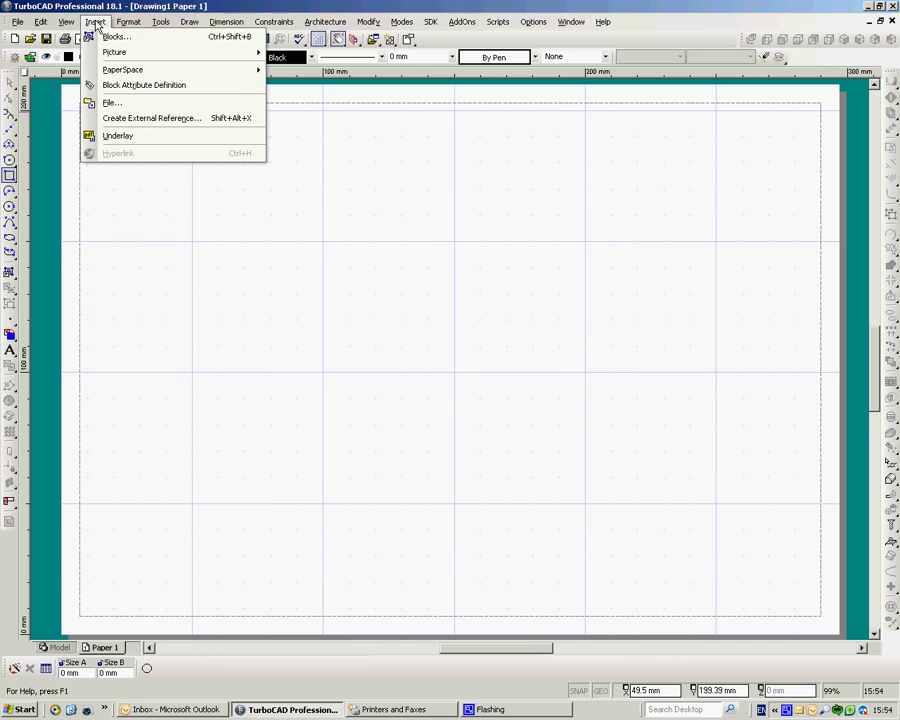
{"action": "mouse_move", "coordinate": [66, 24]}
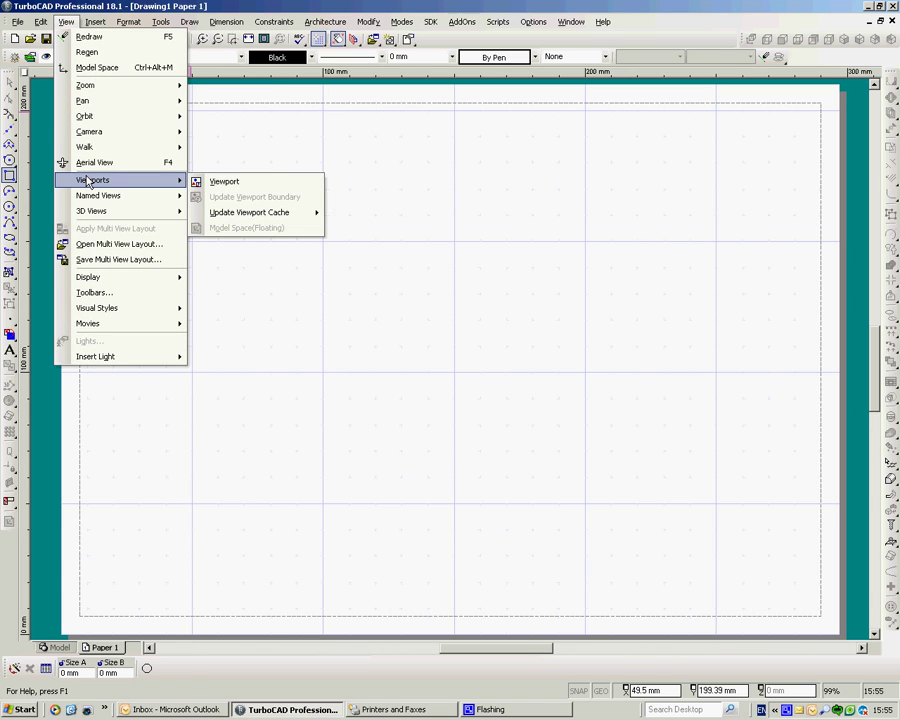
{"action": "left_click", "coordinate": [228, 182]}
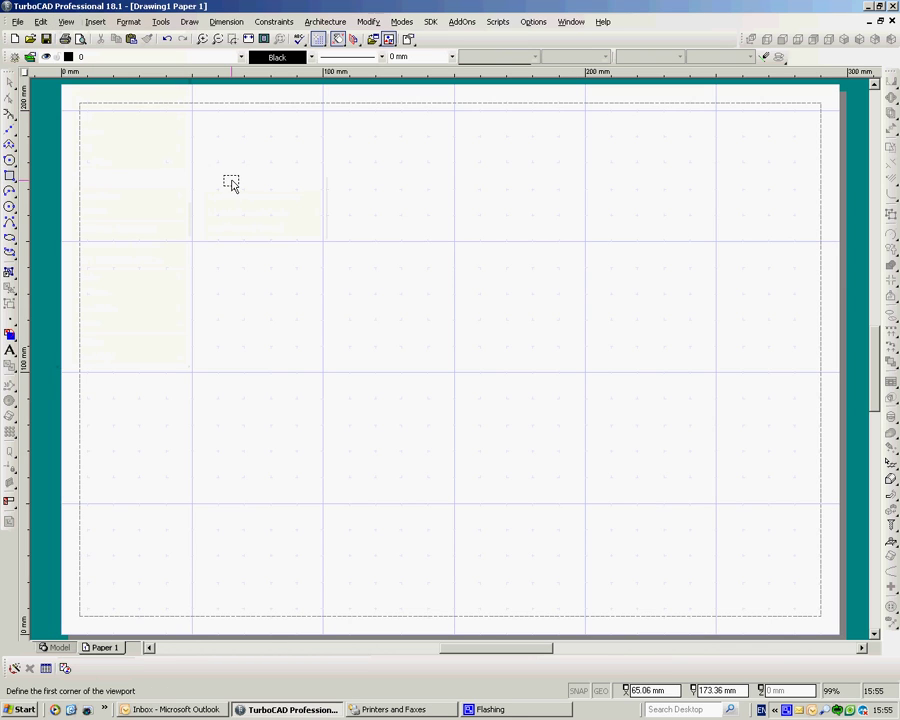
{"action": "left_click", "coordinate": [141, 152]}
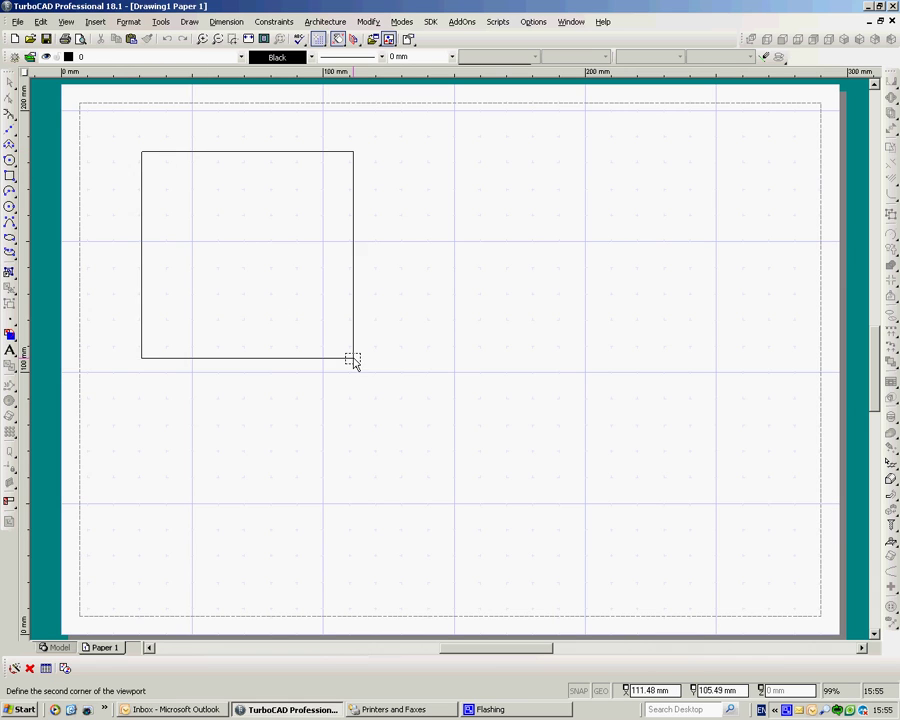
{"action": "left_click", "coordinate": [735, 567]}
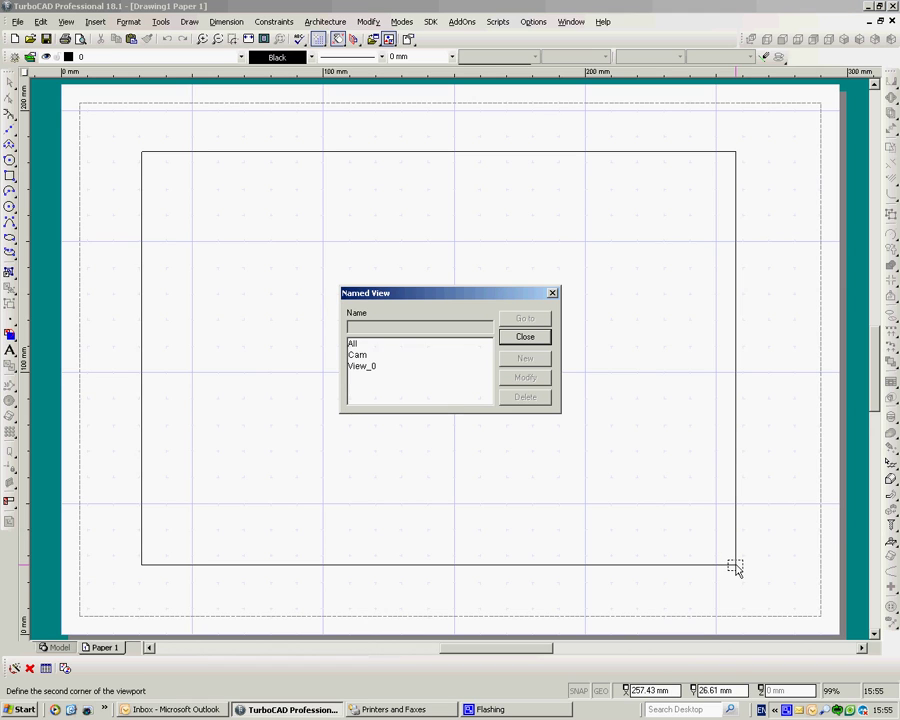
{"action": "left_click", "coordinate": [356, 357]}
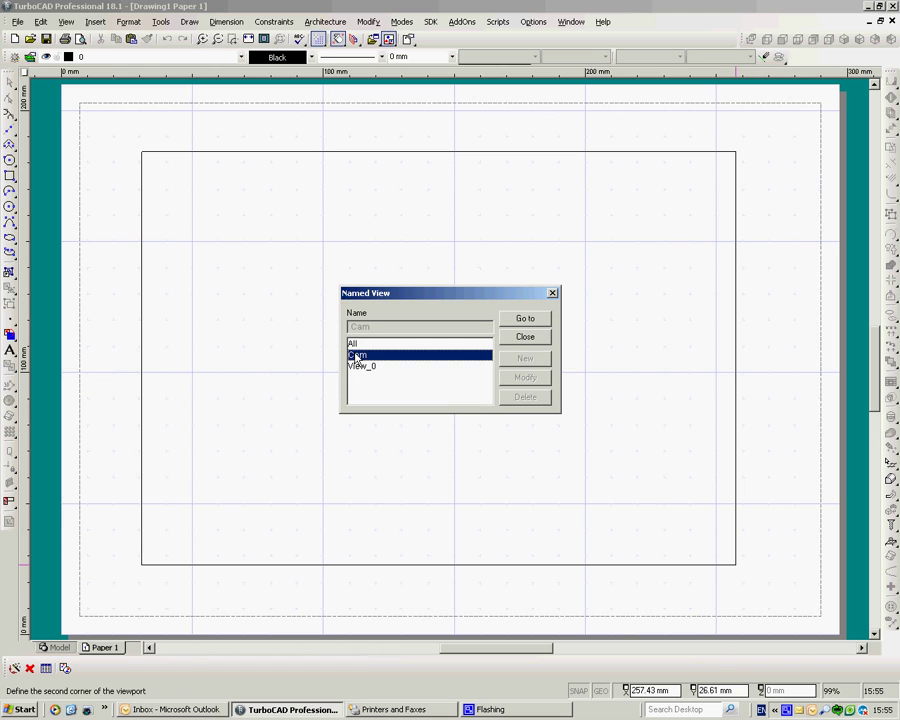
{"action": "left_click", "coordinate": [529, 318]}
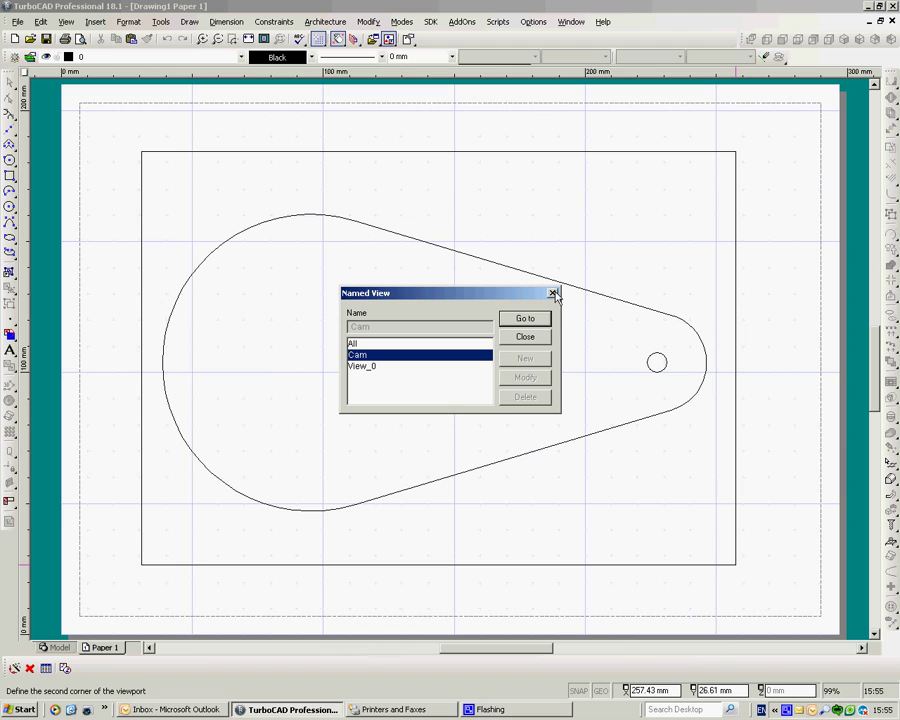
Step: Select the viewport with Ctrl+A and open its Properties at the Viewport settings page
{"action": "left_click", "coordinate": [553, 294]}
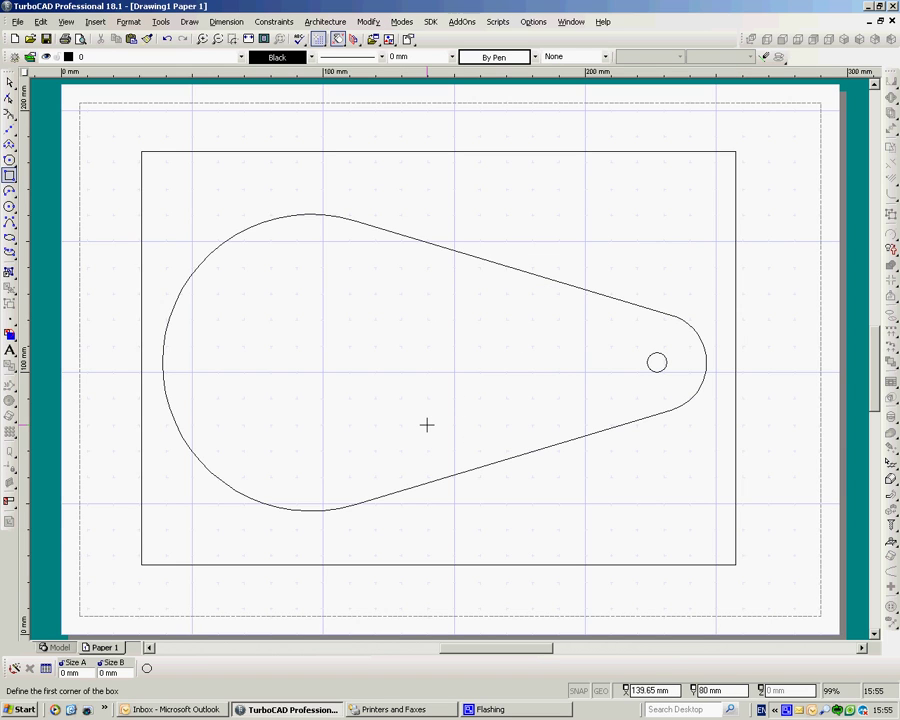
{"action": "key", "text": "Escape"}
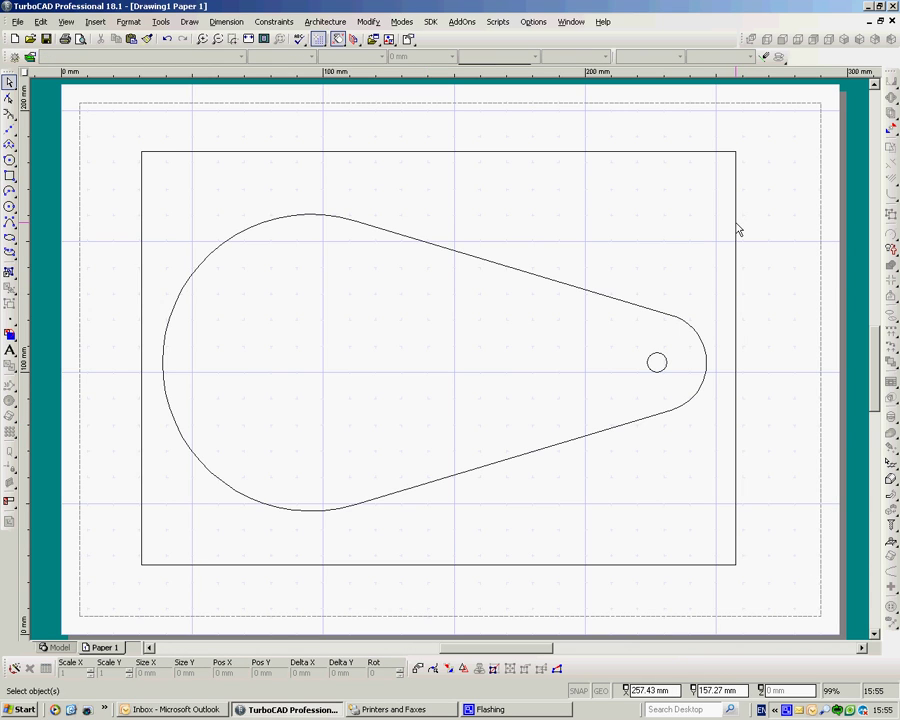
{"action": "key", "text": "ctrl+a"}
{"action": "right_click", "coordinate": [597, 227]}
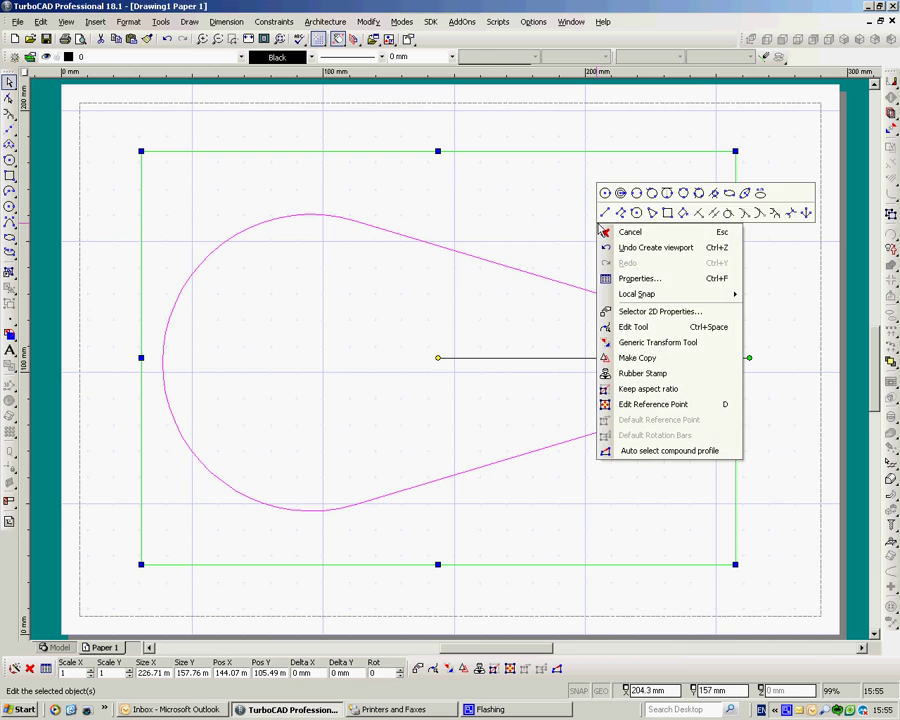
{"action": "left_click", "coordinate": [643, 281]}
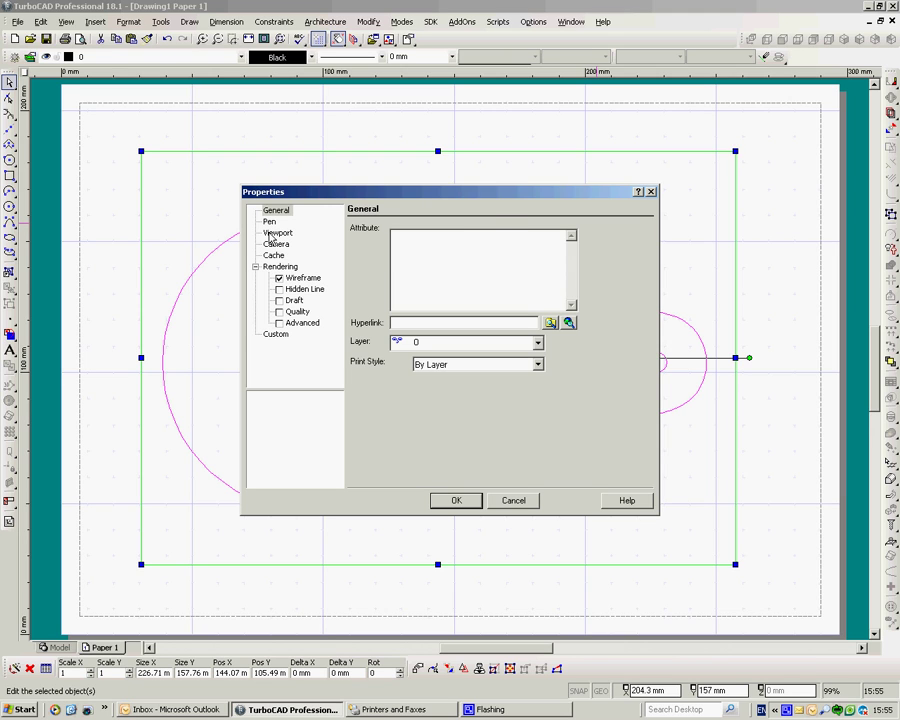
{"action": "left_click", "coordinate": [272, 233]}
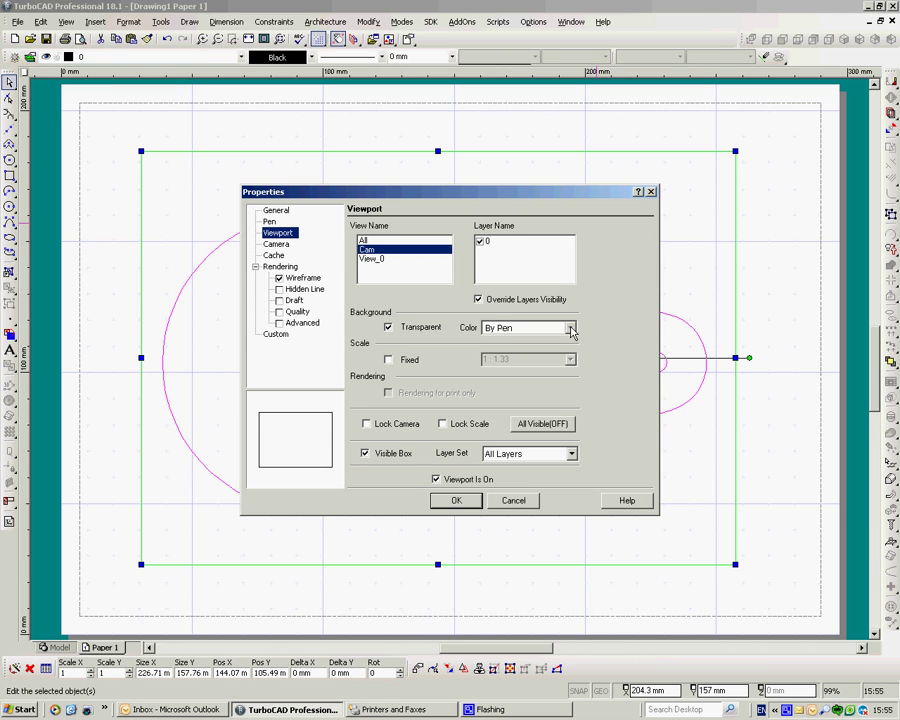
Step: Keep the viewport background transparent, lock it to a Fixed 1 : 1 scale, and confirm
{"action": "left_click", "coordinate": [388, 328]}
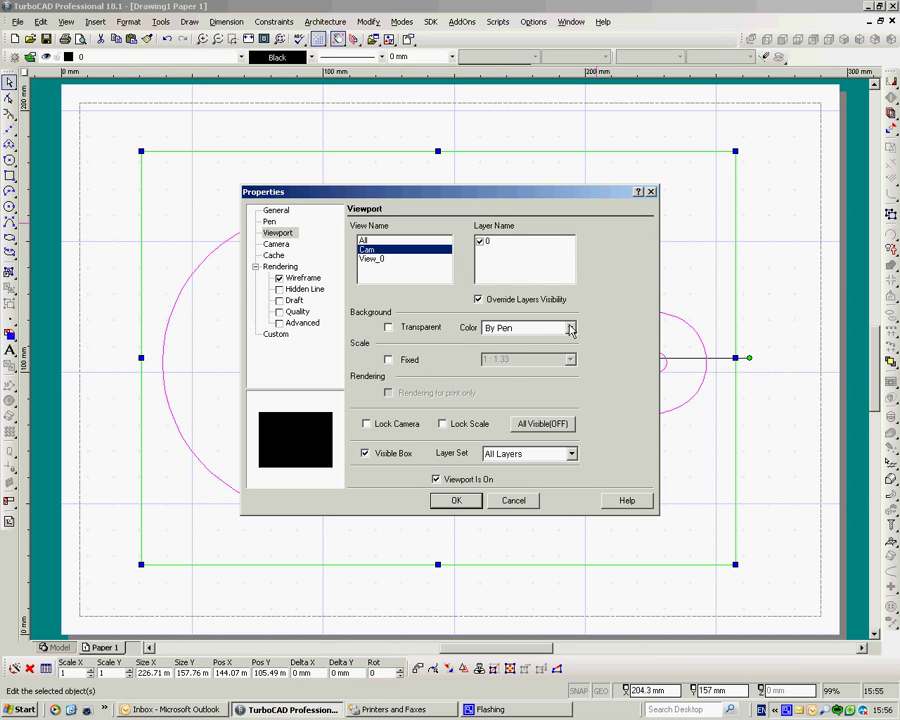
{"action": "left_click", "coordinate": [570, 328]}
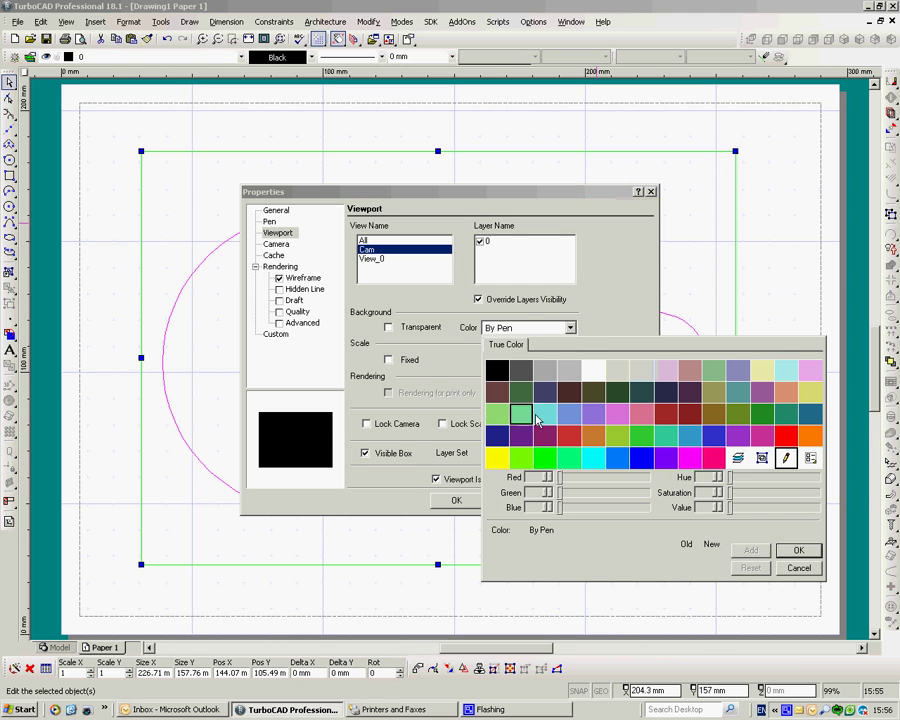
{"action": "left_click", "coordinate": [707, 284]}
{"action": "left_click", "coordinate": [388, 328]}
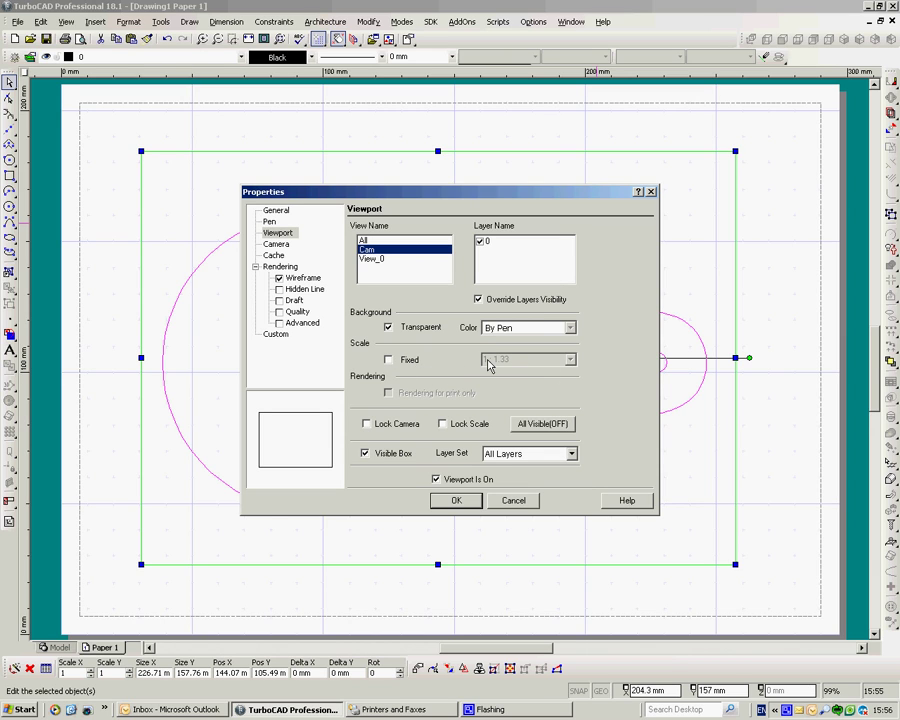
{"action": "left_click", "coordinate": [389, 361]}
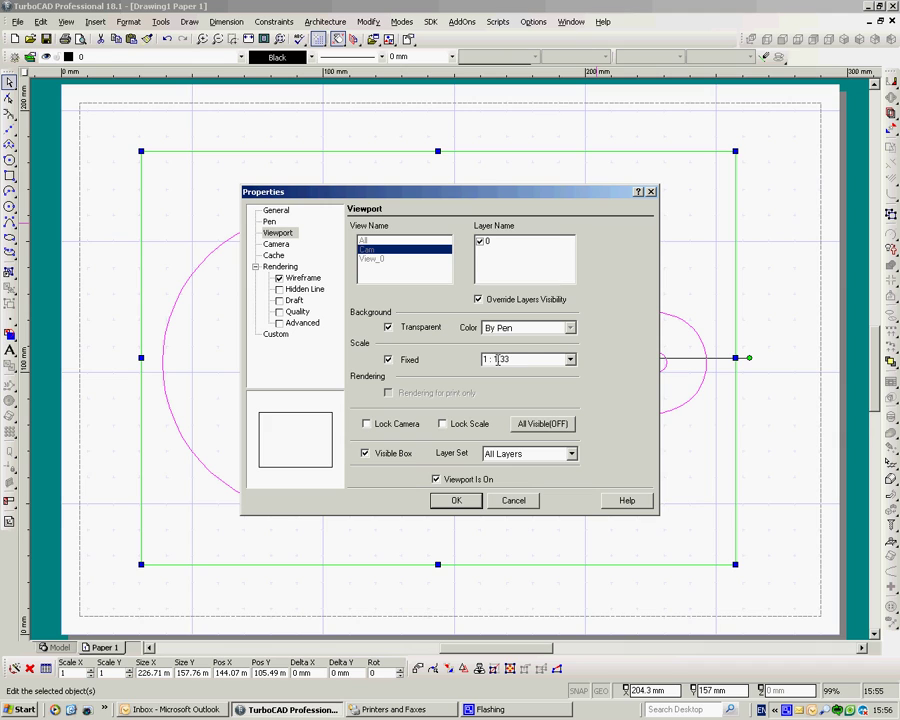
{"action": "left_click", "coordinate": [571, 361]}
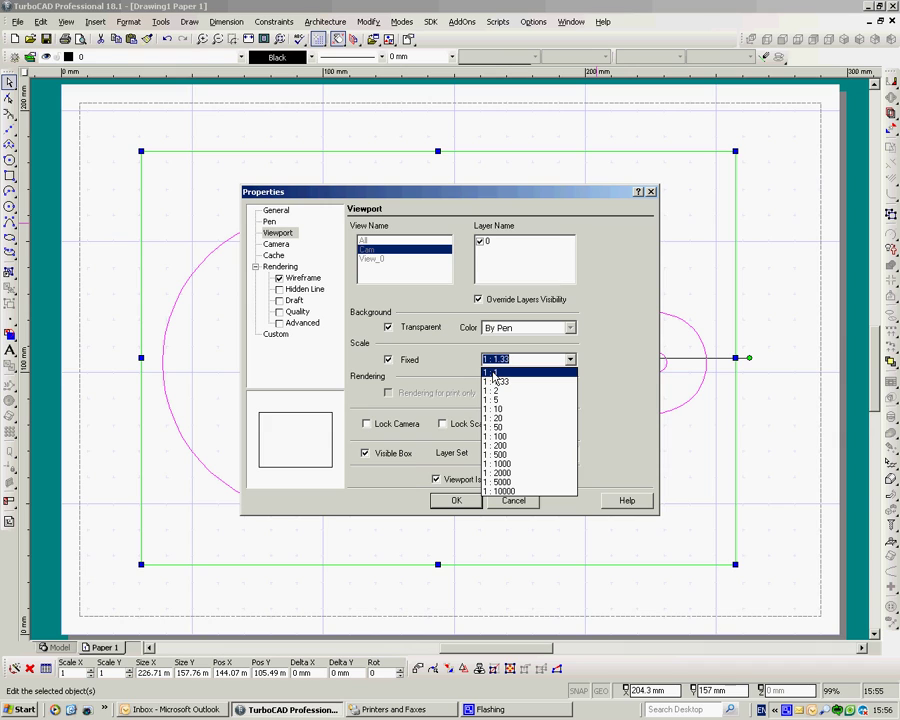
{"action": "left_click", "coordinate": [493, 374]}
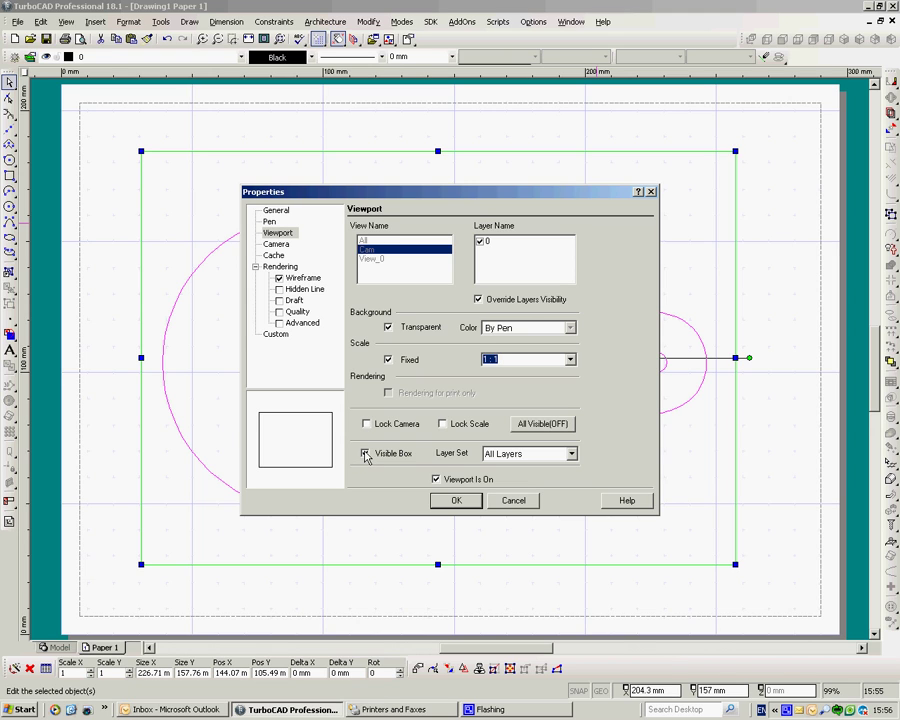
{"action": "left_click", "coordinate": [456, 502]}
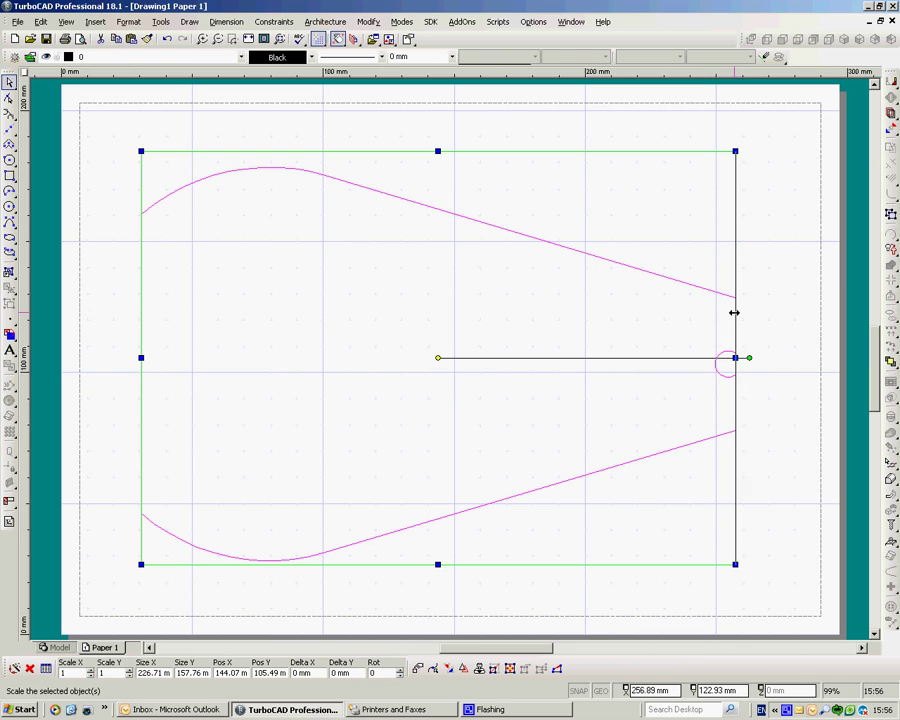
Step: Stretch the viewport's left and right edges outward and nudge it to sit centred on the page
{"action": "left_click_drag", "start_coordinate": [735, 311], "coordinate": [818, 313]}
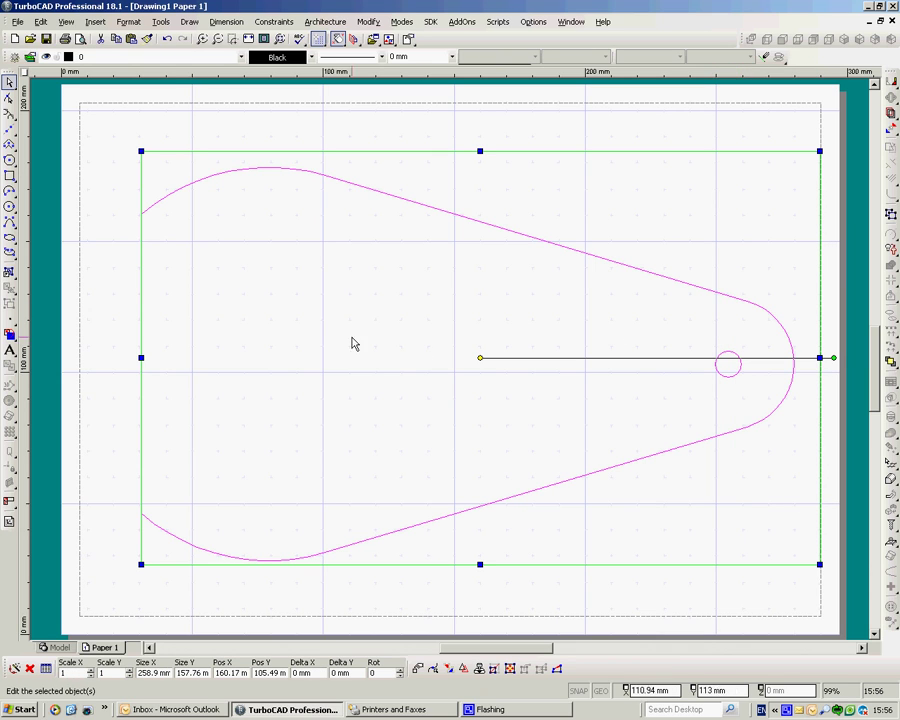
{"action": "left_click_drag", "start_coordinate": [139, 192], "coordinate": [57, 201]}
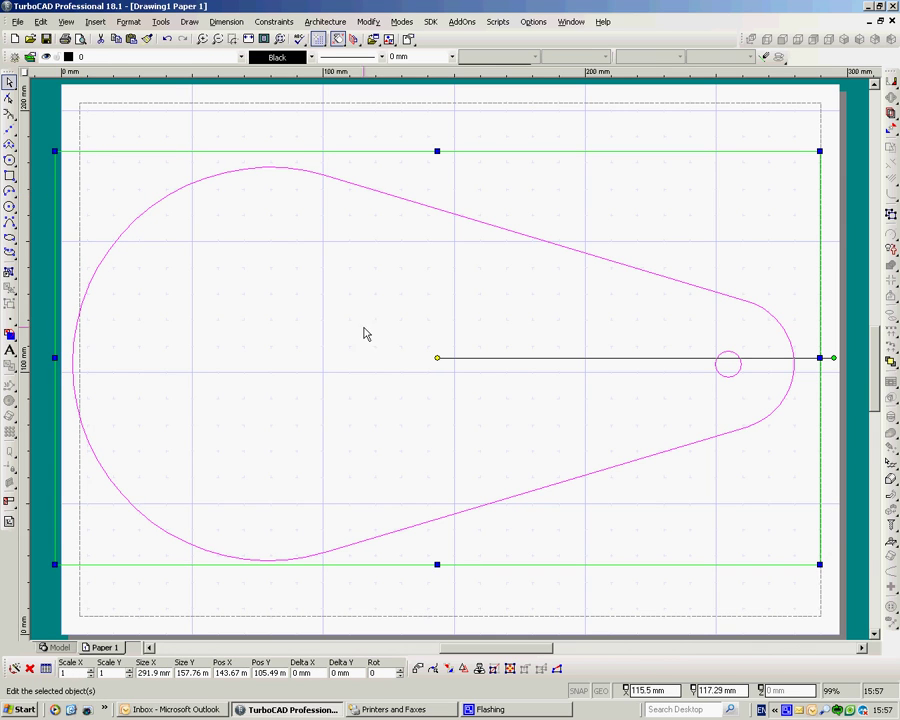
{"action": "left_click", "coordinate": [439, 358]}
{"action": "left_click", "coordinate": [465, 361]}
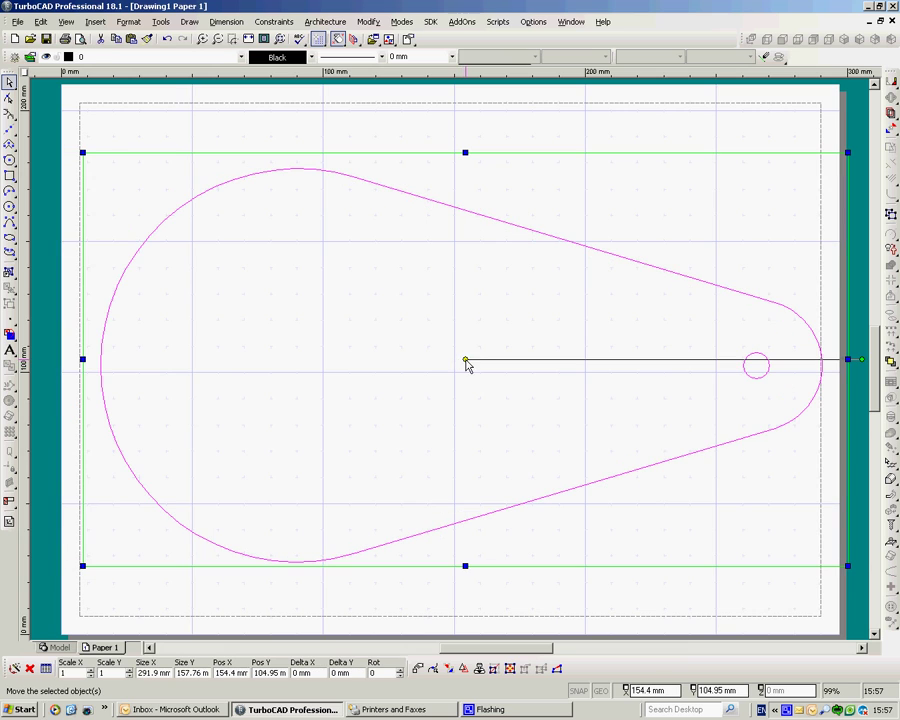
{"action": "left_click", "coordinate": [462, 360]}
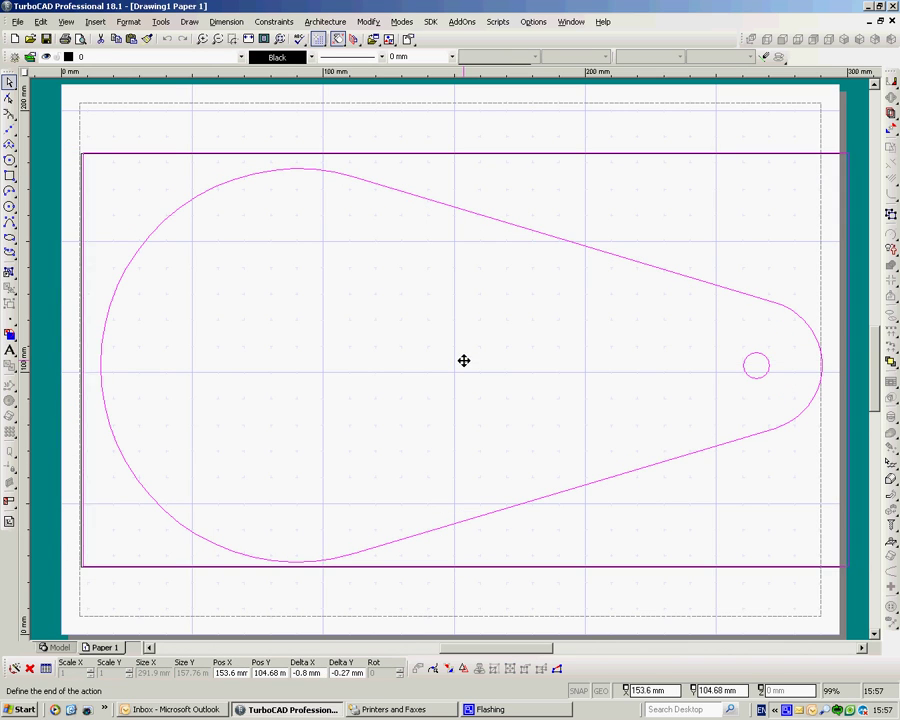
{"action": "left_click", "coordinate": [458, 360]}
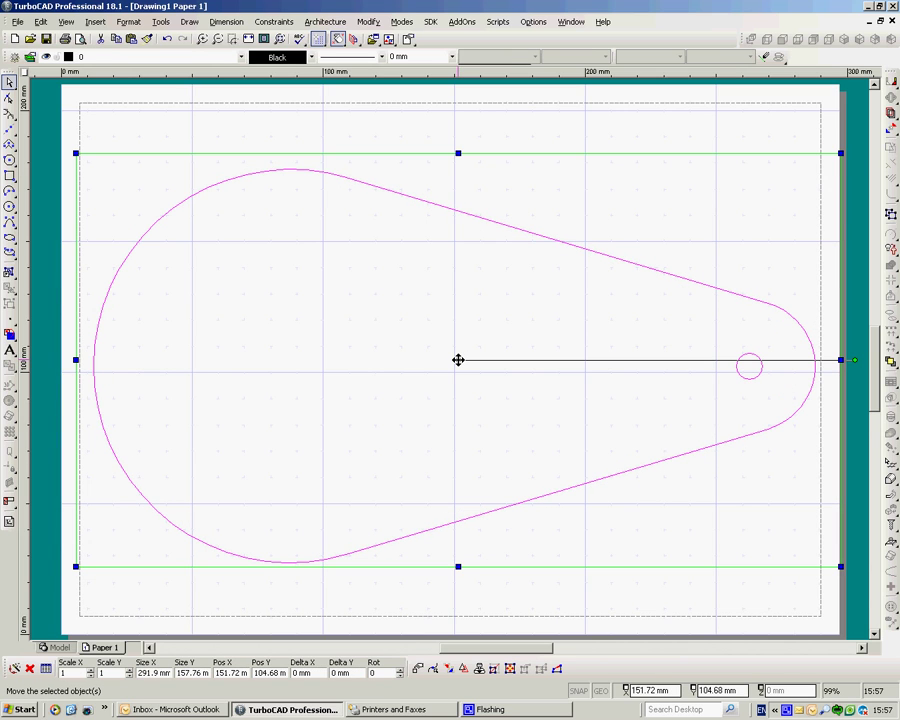
{"action": "left_click", "coordinate": [458, 360]}
{"action": "left_click", "coordinate": [454, 360]}
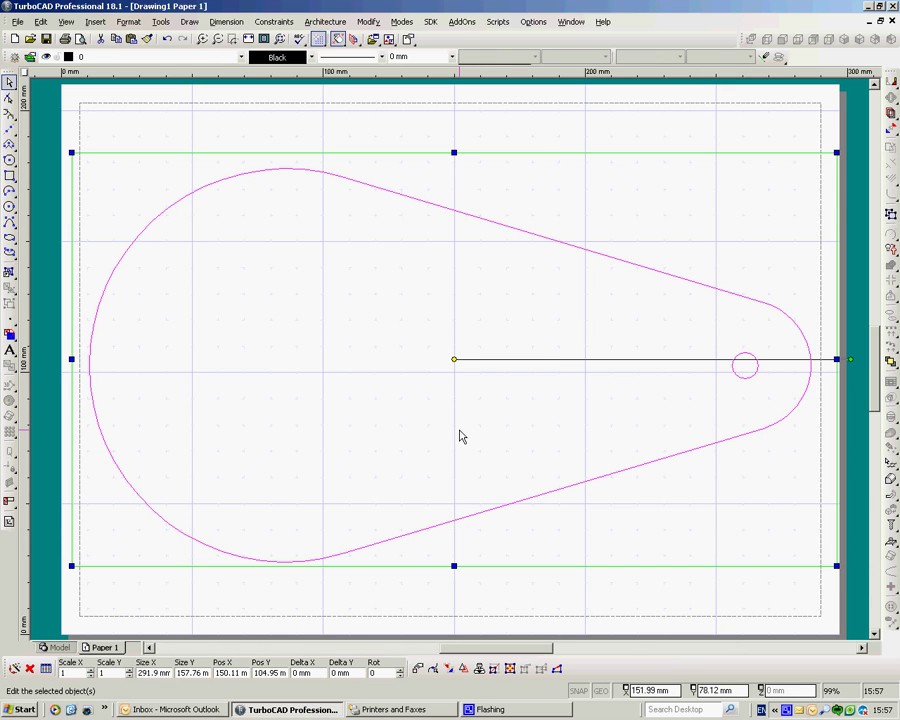
{"action": "left_click", "coordinate": [526, 596]}
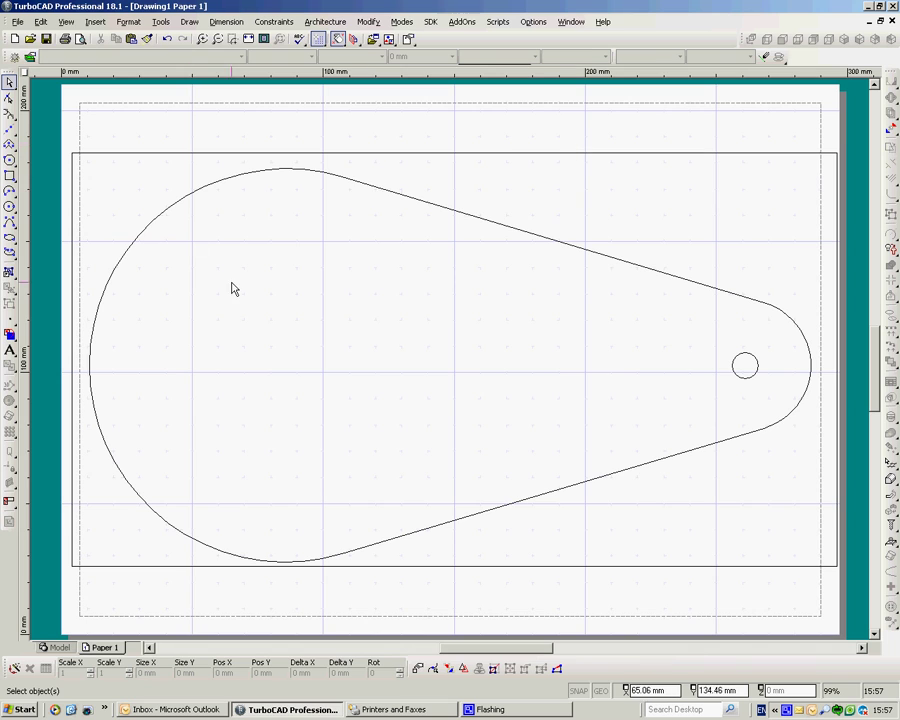
Step: Turn off the viewport's Visible Box so its border disappears from the sheet
{"action": "left_click", "coordinate": [180, 155]}
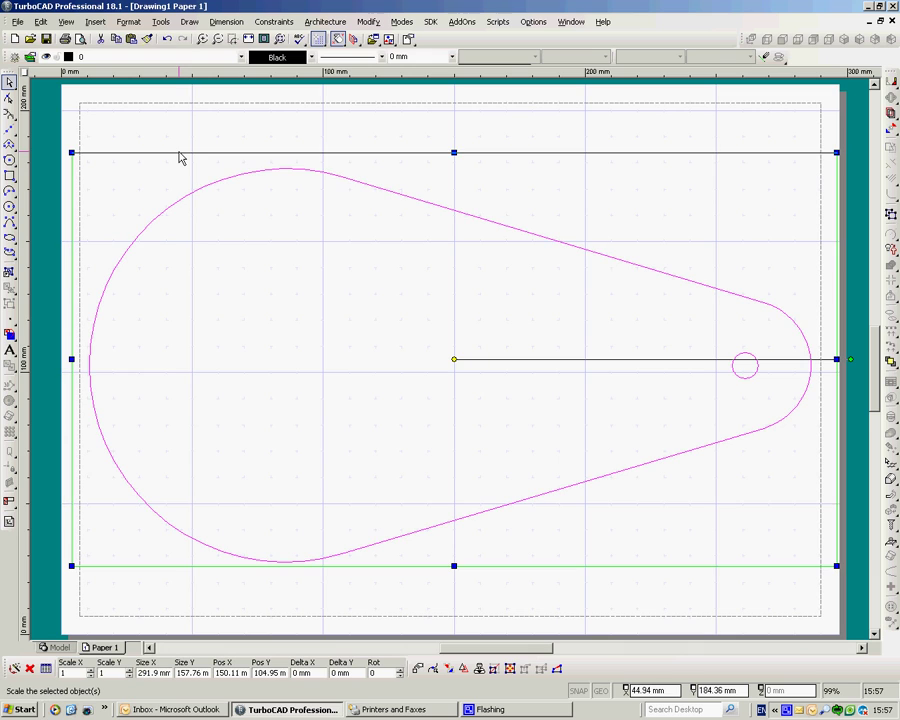
{"action": "right_click", "coordinate": [200, 130]}
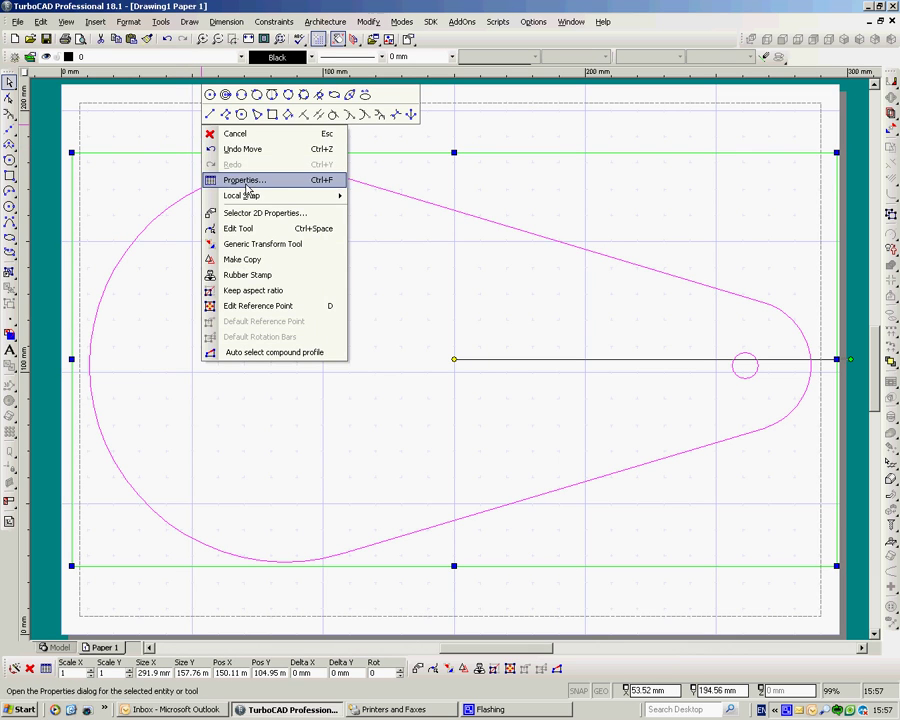
{"action": "left_click", "coordinate": [225, 179]}
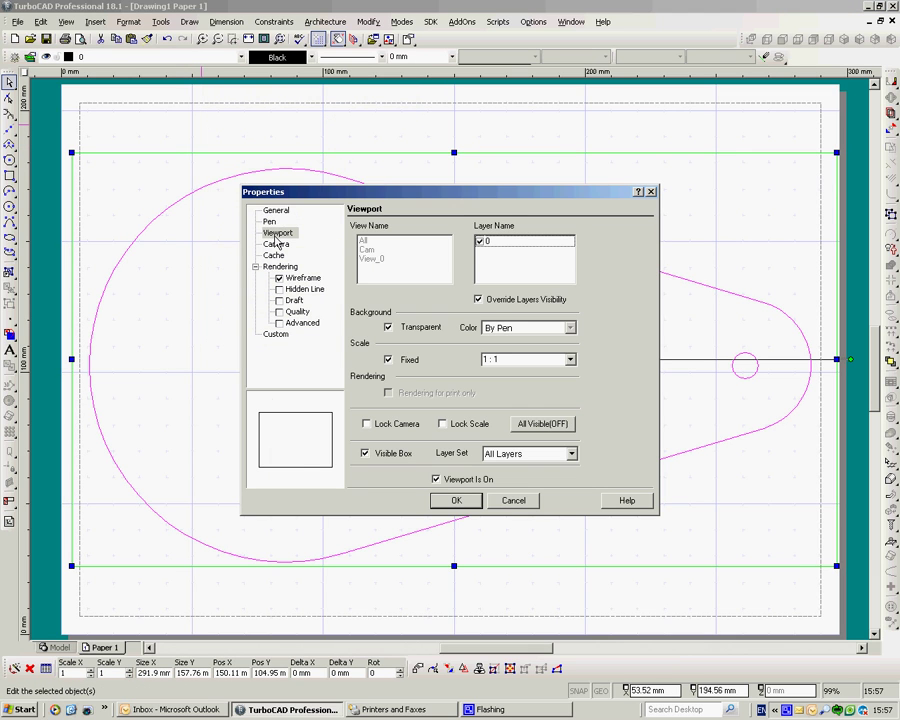
{"action": "left_click", "coordinate": [365, 454]}
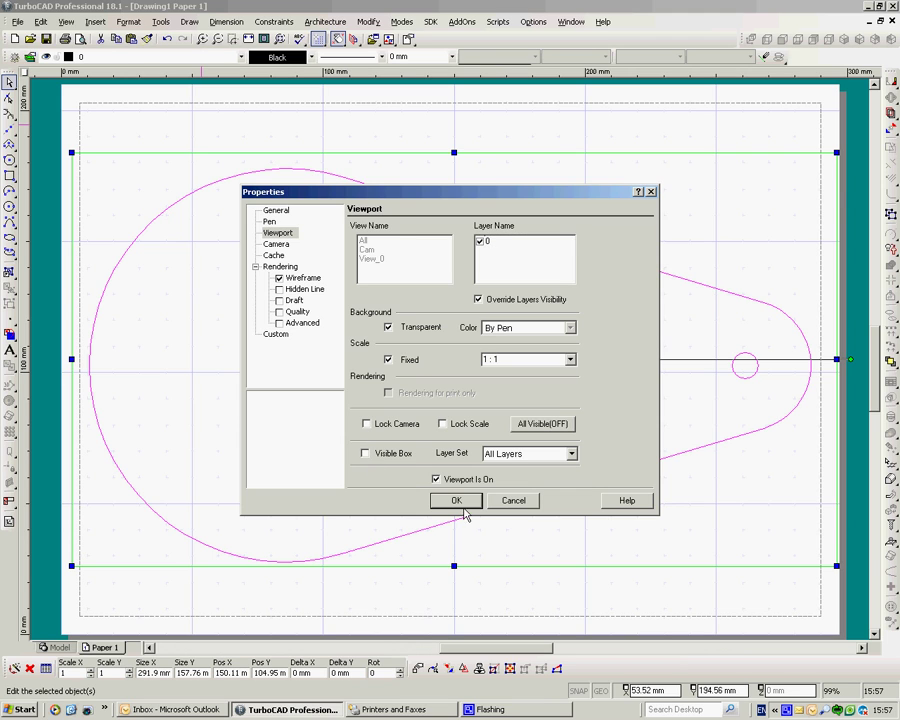
{"action": "left_click", "coordinate": [459, 502]}
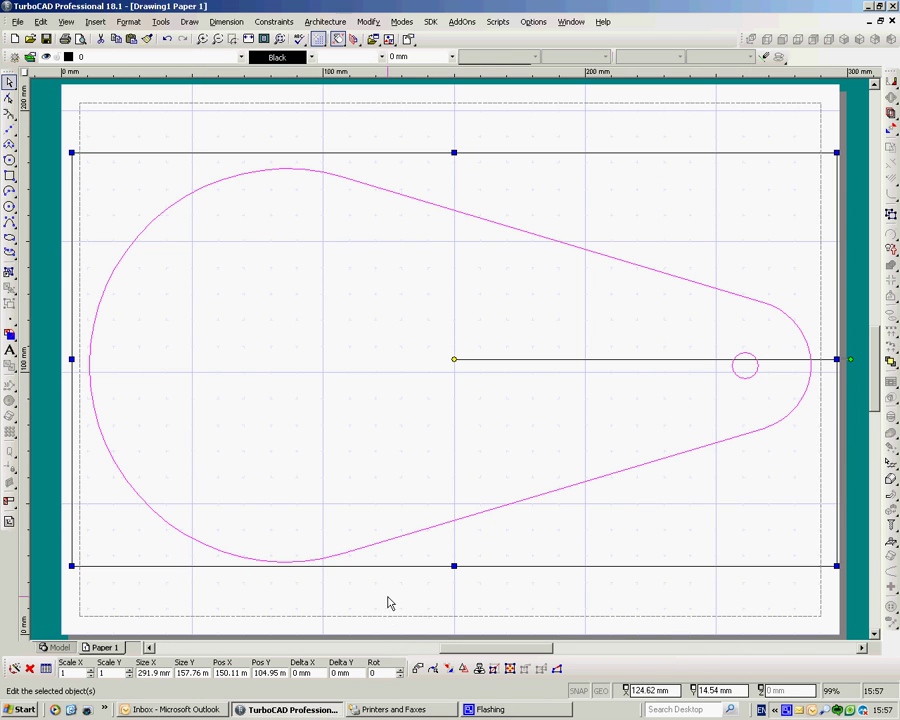
{"action": "left_click", "coordinate": [315, 618]}
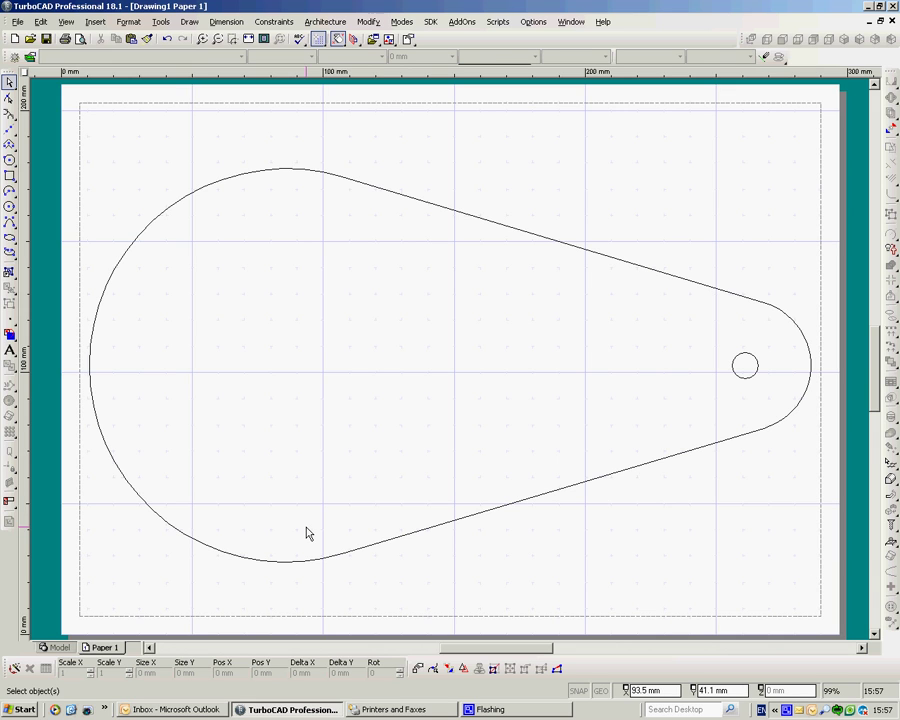
Step: In model space, draw a circle of about 25 mm radius centred on the cam's large arc, then return to Paper 1
{"action": "left_click", "coordinate": [58, 648]}
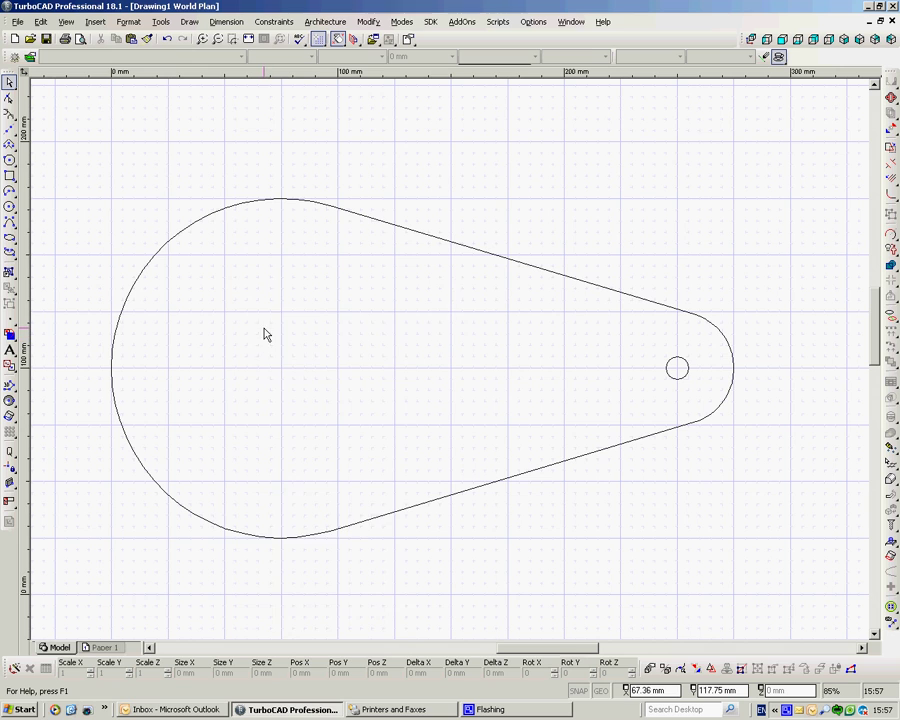
{"action": "right_click", "coordinate": [264, 288]}
{"action": "left_click", "coordinate": [271, 297]}
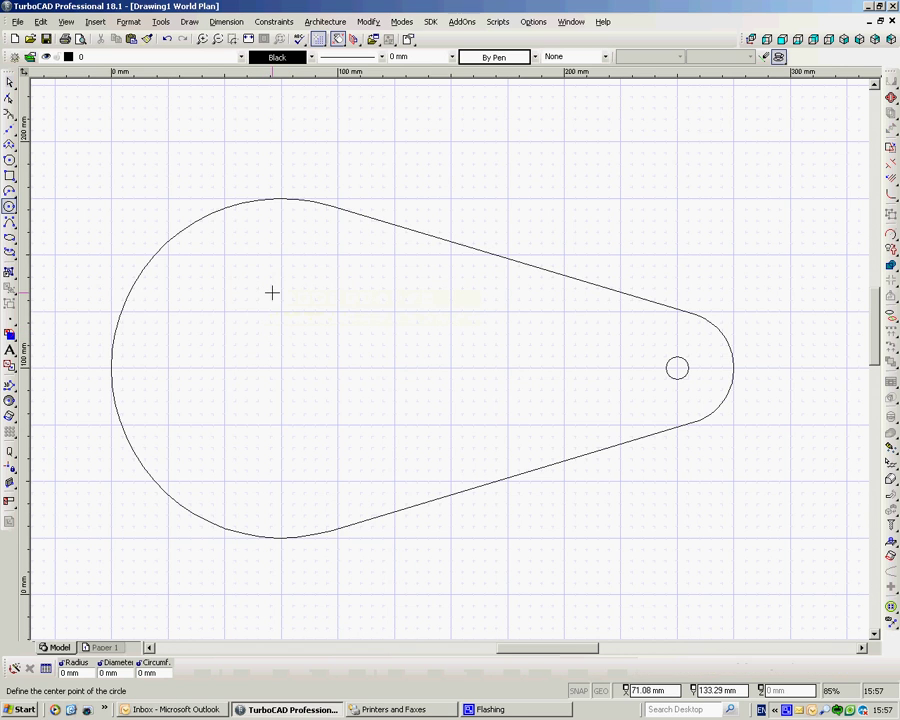
{"action": "left_click", "coordinate": [131, 452]}
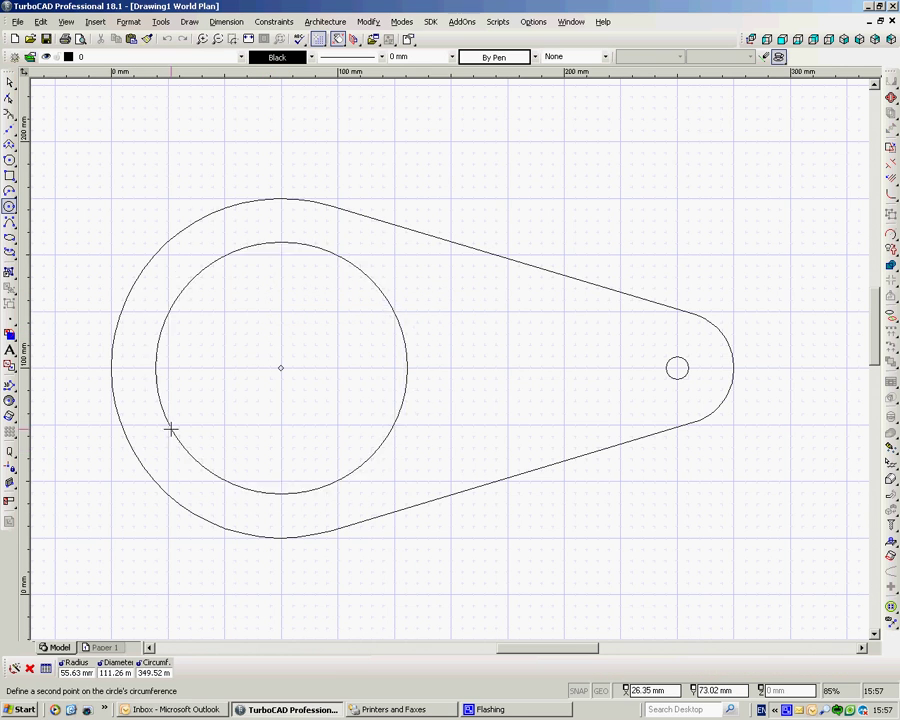
{"action": "left_click", "coordinate": [223, 367]}
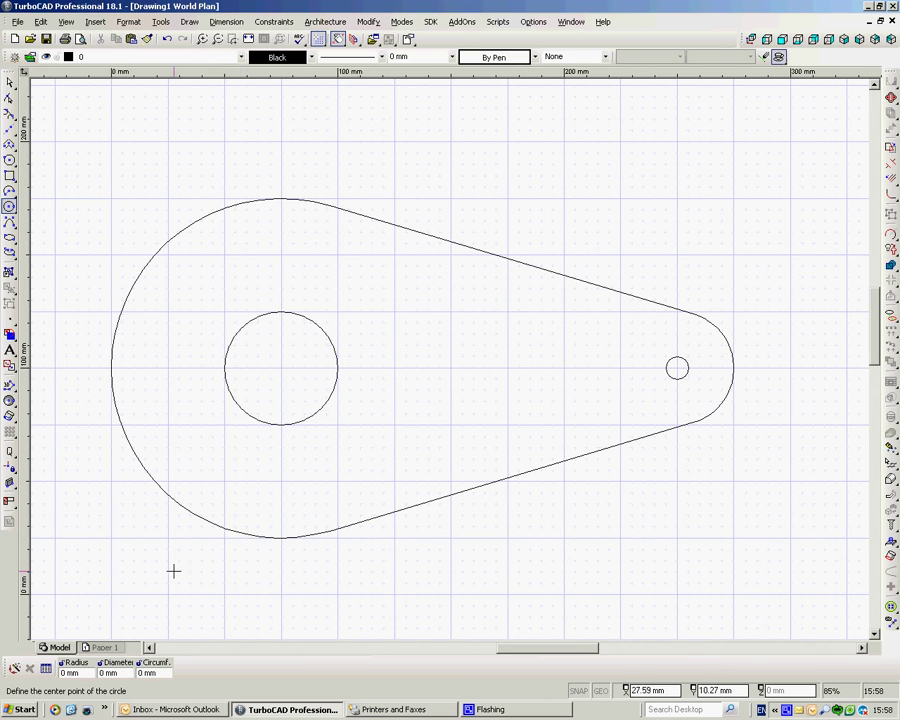
{"action": "left_click", "coordinate": [108, 648]}
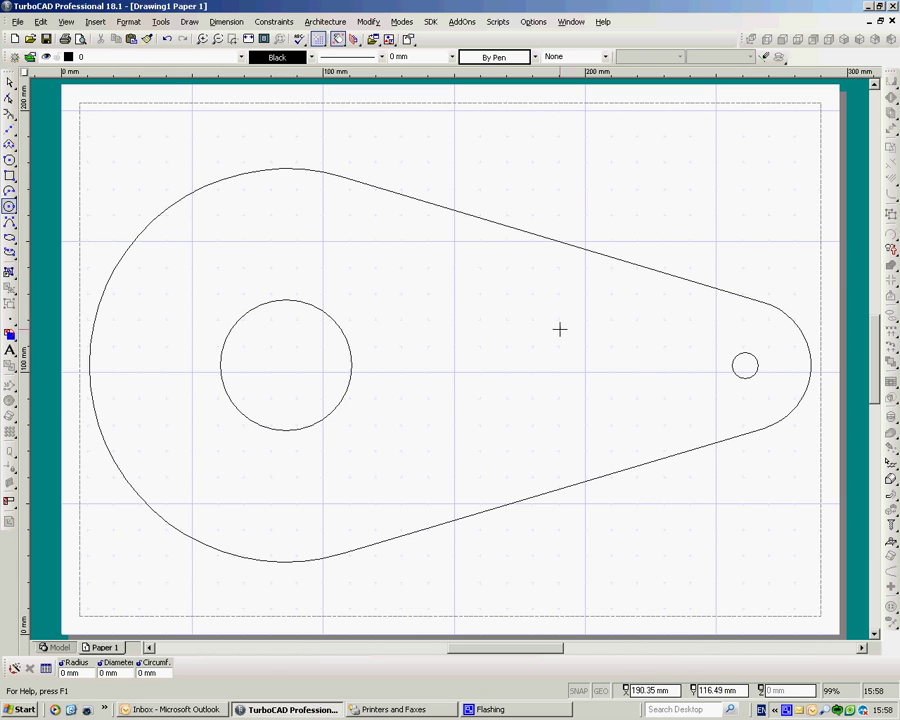
Step: Draw a small rectangle near the top-right corner of the Paper 1 page
{"action": "right_click", "coordinate": [651, 147]}
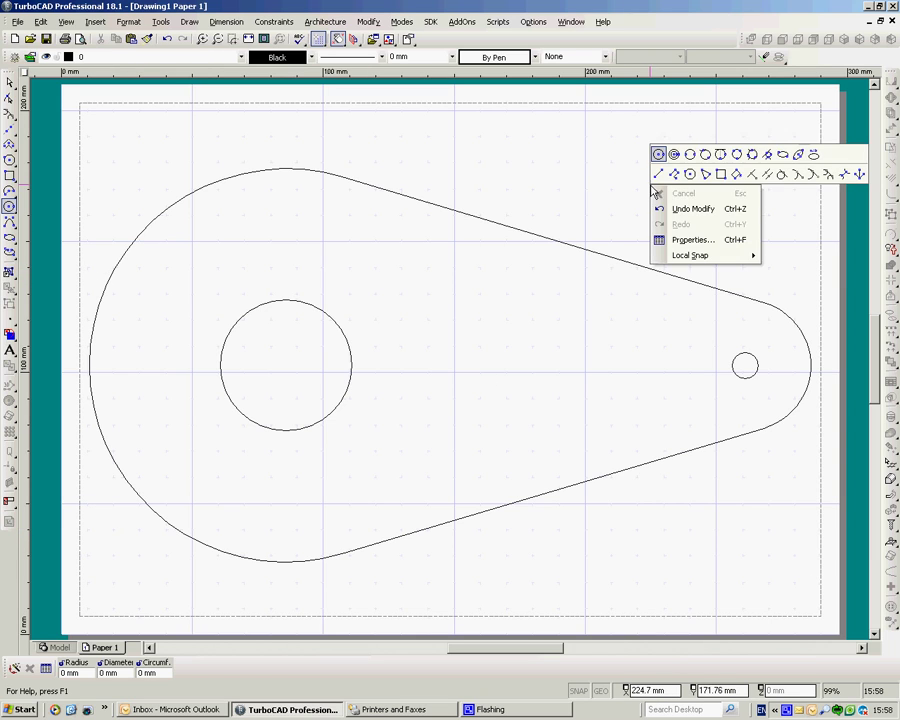
{"action": "left_click", "coordinate": [720, 174]}
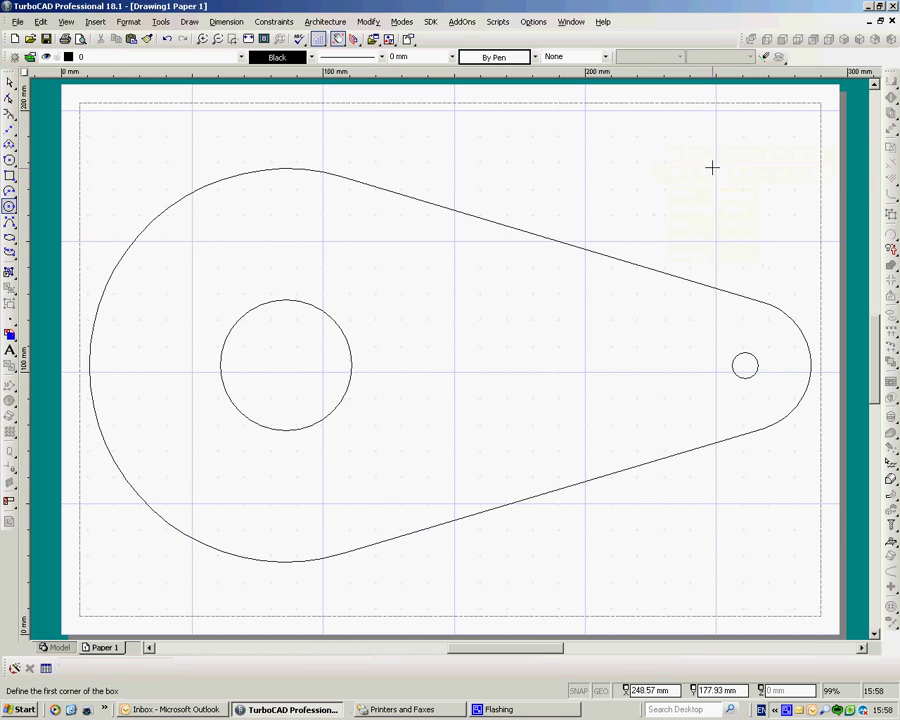
{"action": "left_click", "coordinate": [624, 133]}
{"action": "left_click", "coordinate": [704, 198]}
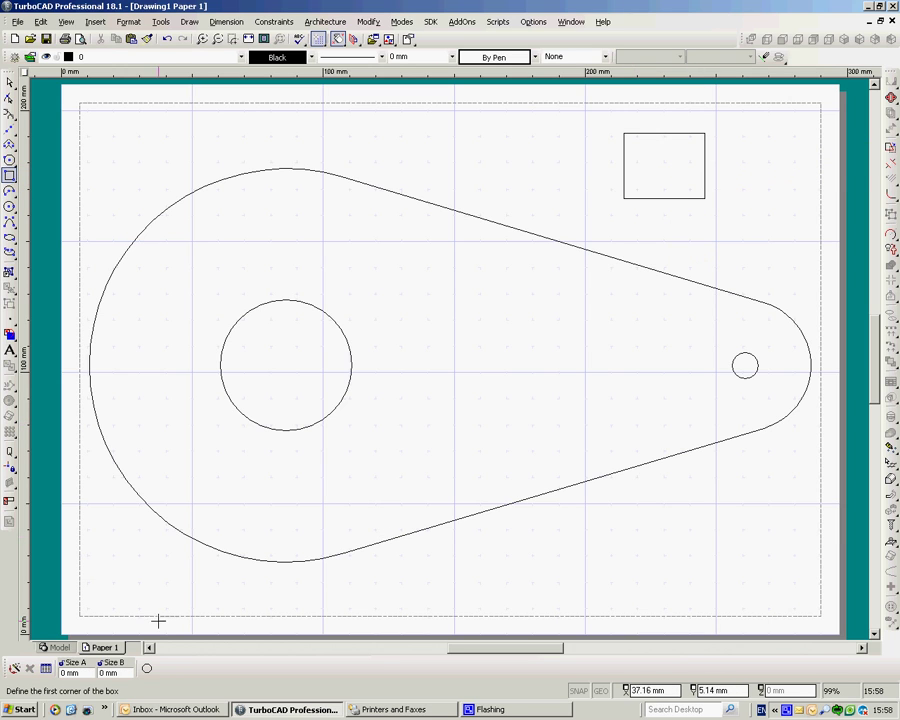
Step: Switch between Model and Paper 1 to confirm the rectangle exists only on the paper layout
{"action": "left_click", "coordinate": [57, 647]}
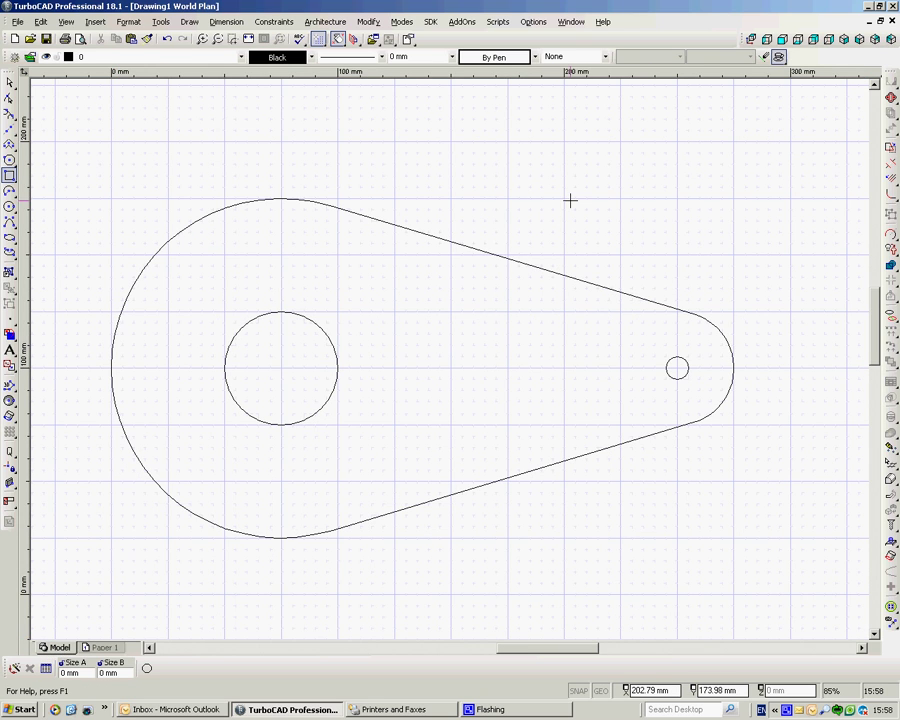
{"action": "left_click", "coordinate": [102, 648]}
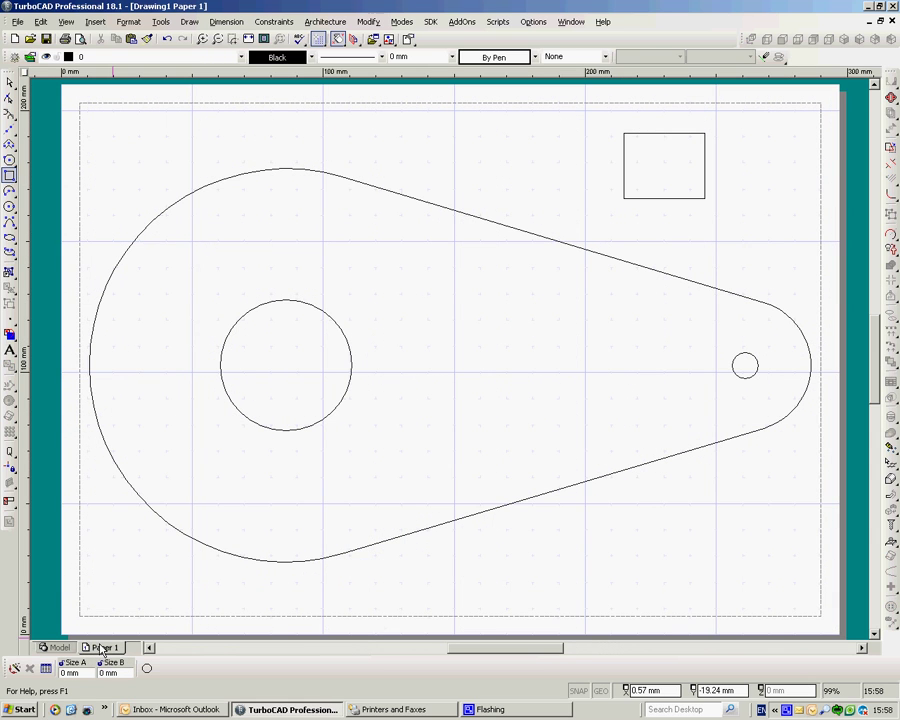
{"action": "left_click", "coordinate": [57, 648]}
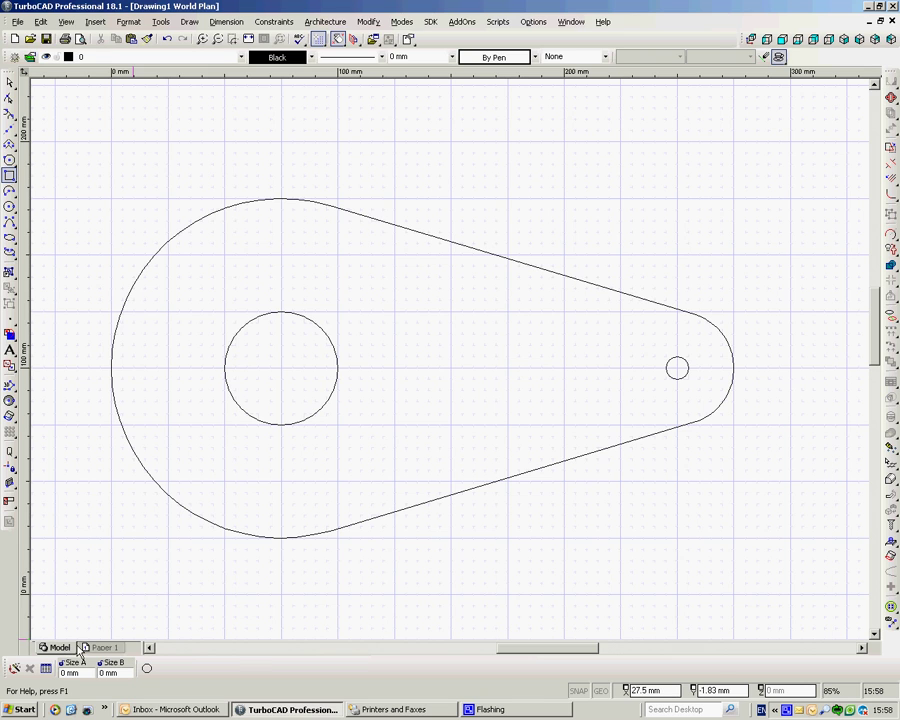
{"action": "left_click", "coordinate": [105, 648]}
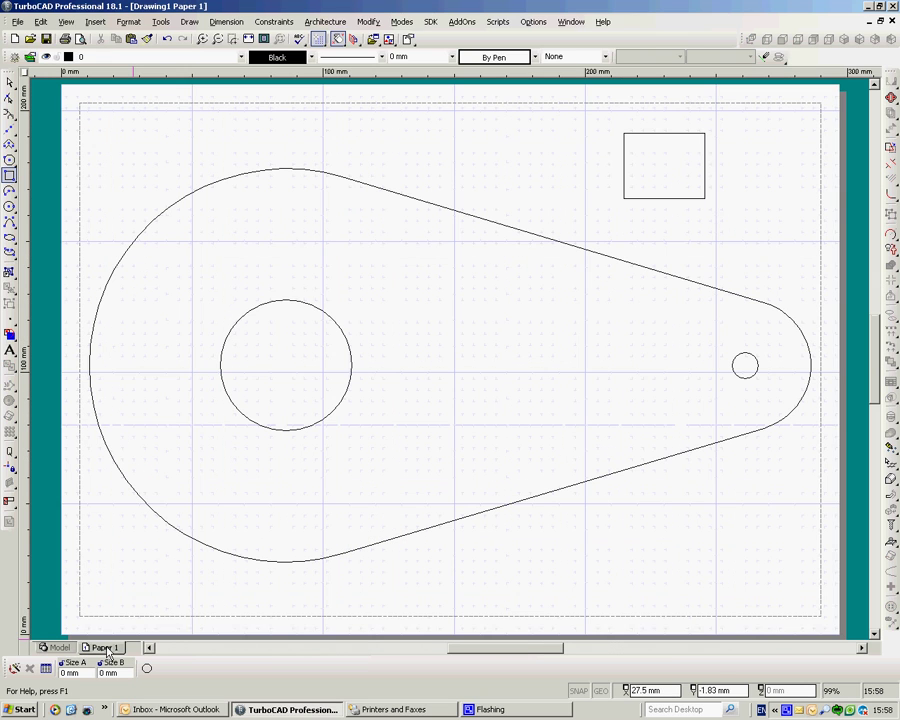
Step: Start Save As with Encapsulated PostScript (EPS) as the file type
{"action": "left_click", "coordinate": [17, 22]}
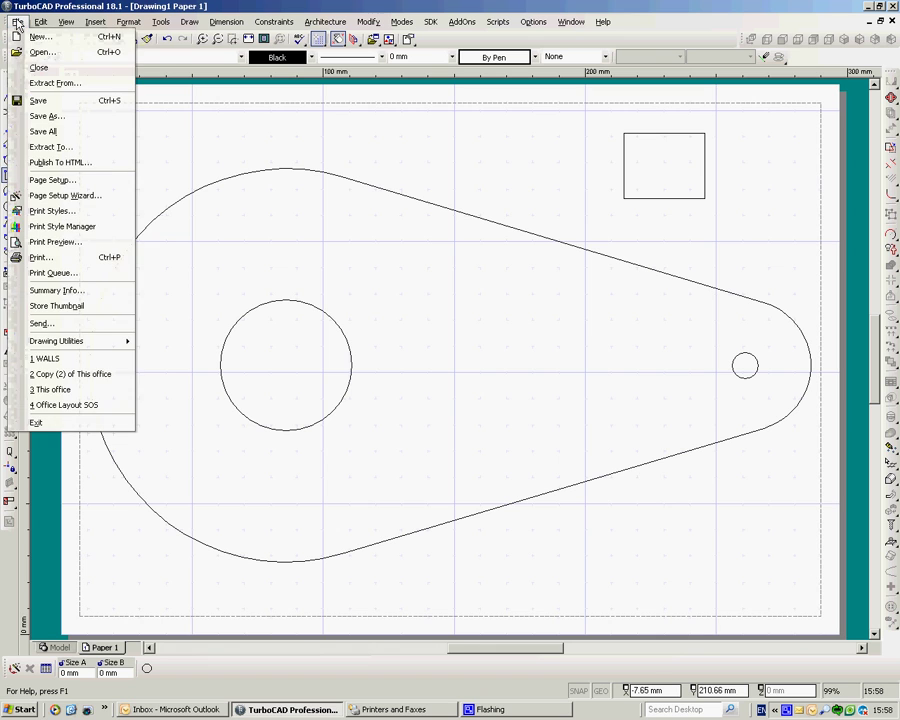
{"action": "left_click", "coordinate": [55, 117]}
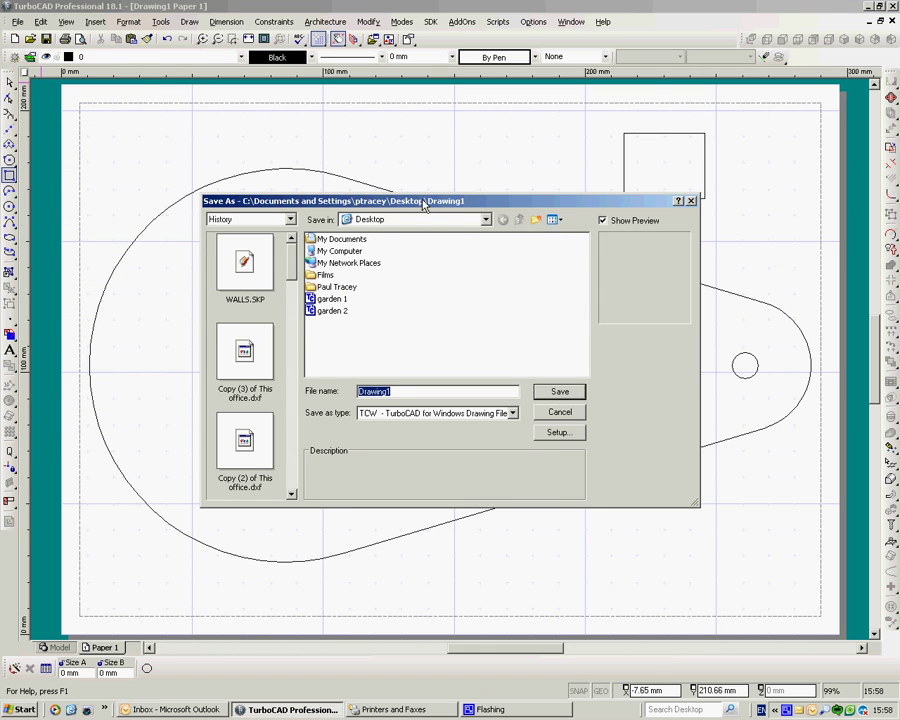
{"action": "left_click_drag", "start_coordinate": [422, 200], "coordinate": [383, 84]}
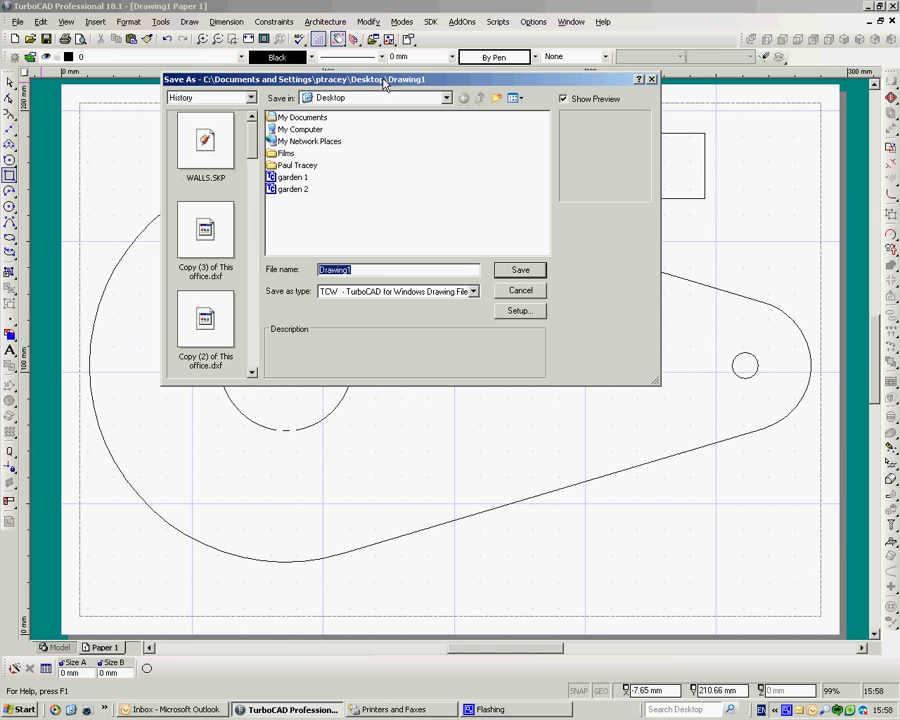
{"action": "left_click", "coordinate": [474, 291]}
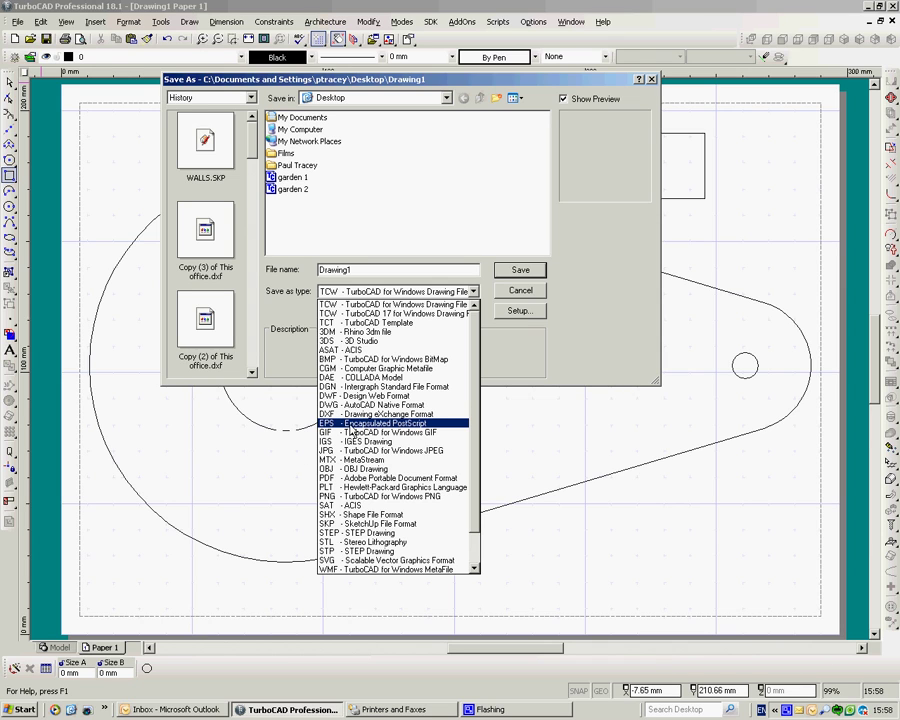
{"action": "left_click", "coordinate": [352, 431]}
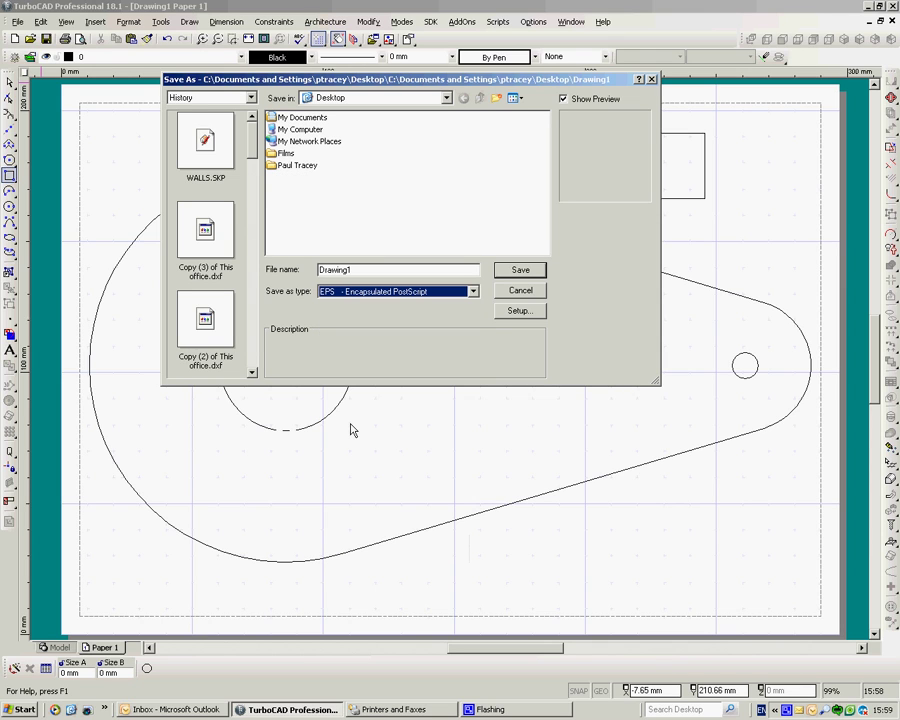
Step: Enable Max. resolution in the EPS setup and save the file
{"action": "left_click", "coordinate": [518, 311]}
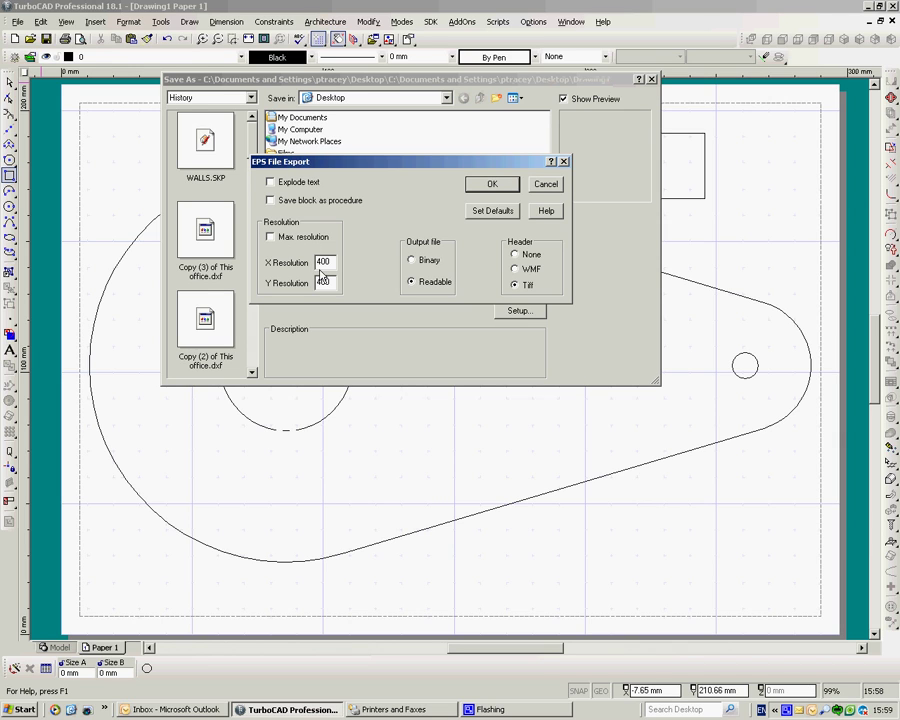
{"action": "left_click", "coordinate": [270, 237]}
{"action": "left_click", "coordinate": [490, 186]}
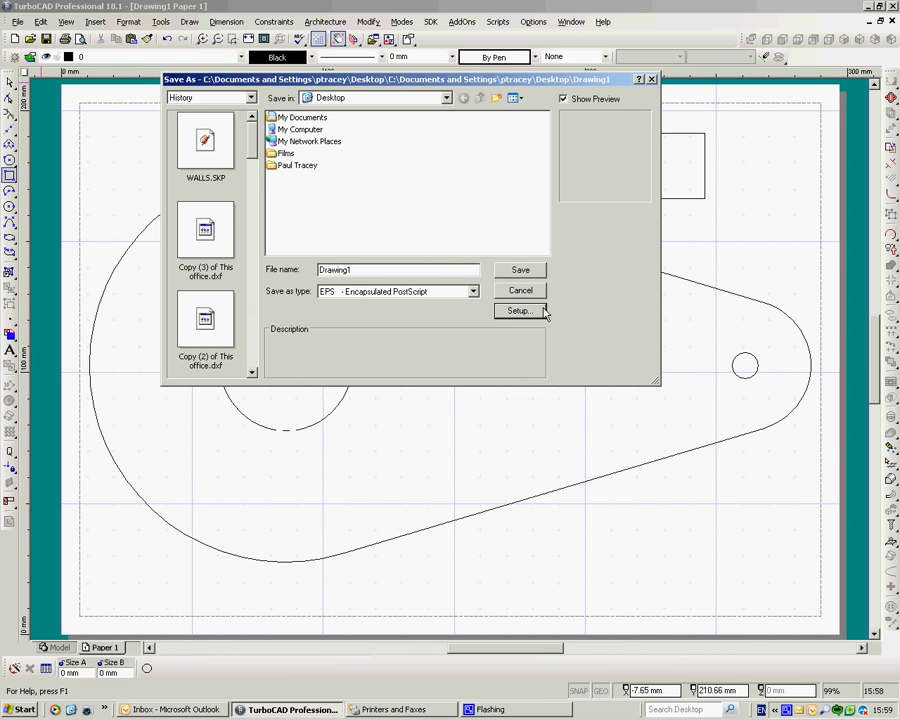
{"action": "left_click", "coordinate": [521, 270]}
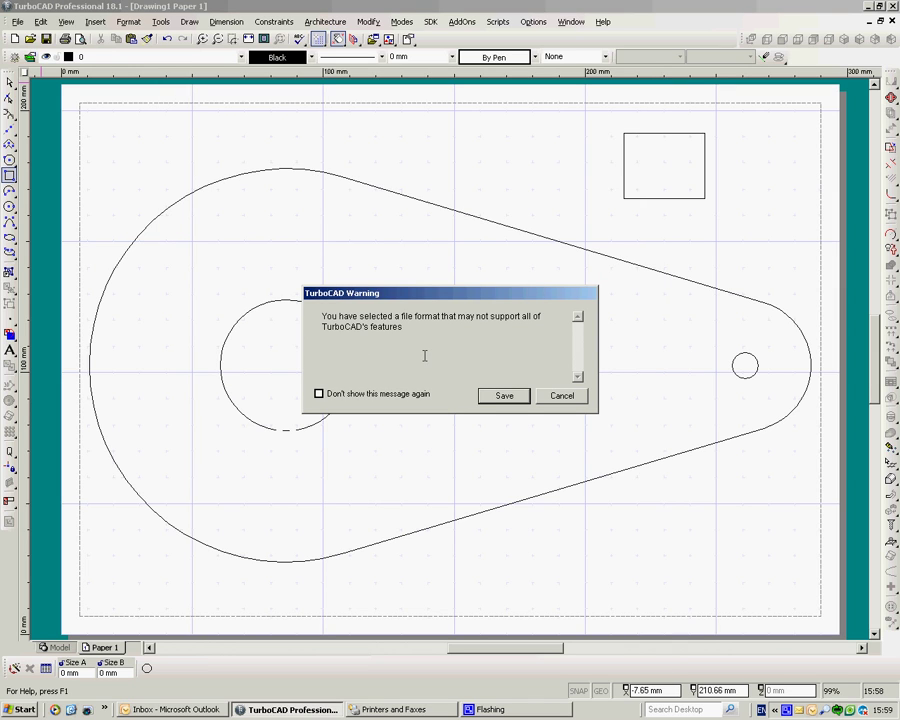
Step: Accept the EPS format warning, complete the desktop export and dismiss the message
{"action": "left_click", "coordinate": [505, 397]}
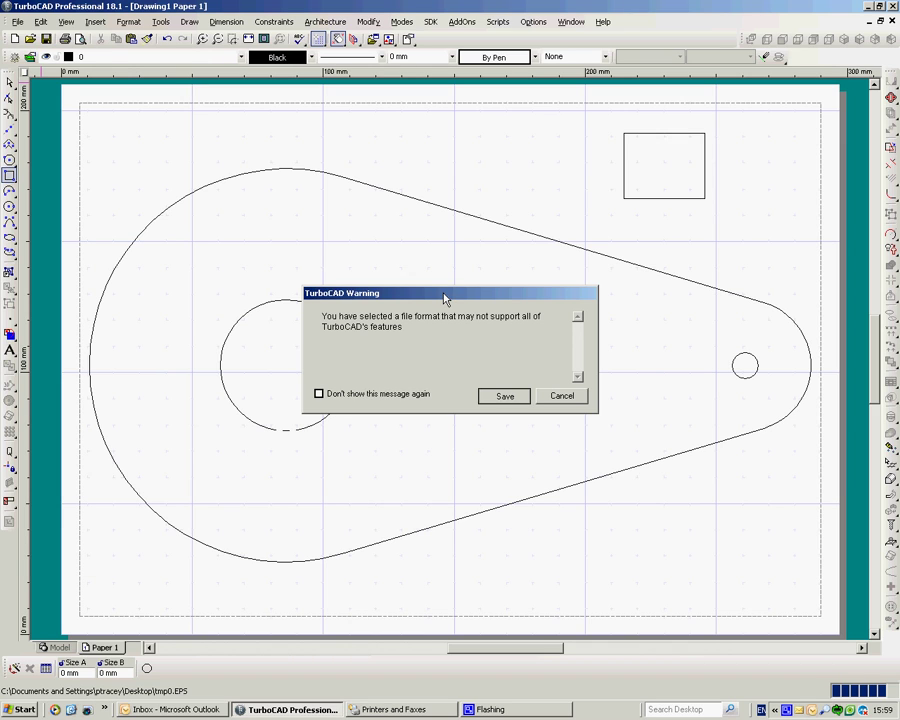
{"action": "key", "text": "Return"}
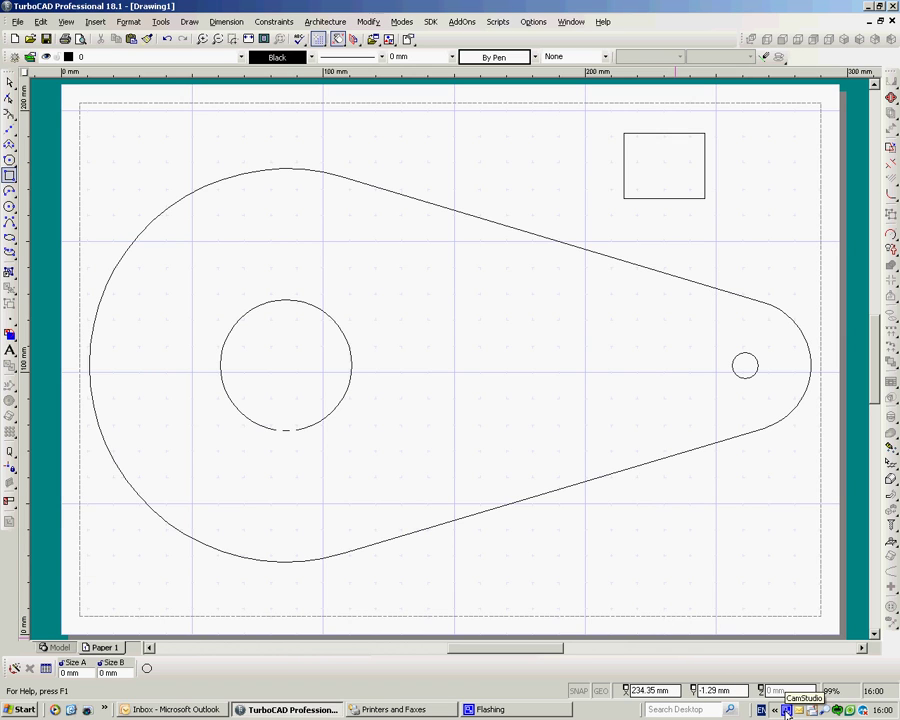
{"action": "right_click", "coordinate": [786, 711]}
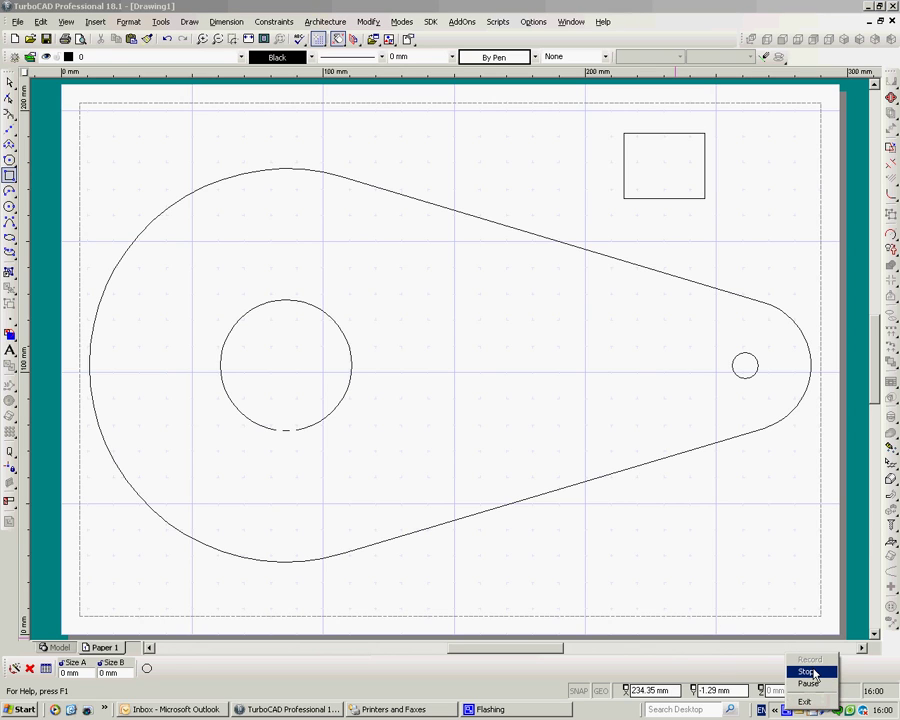